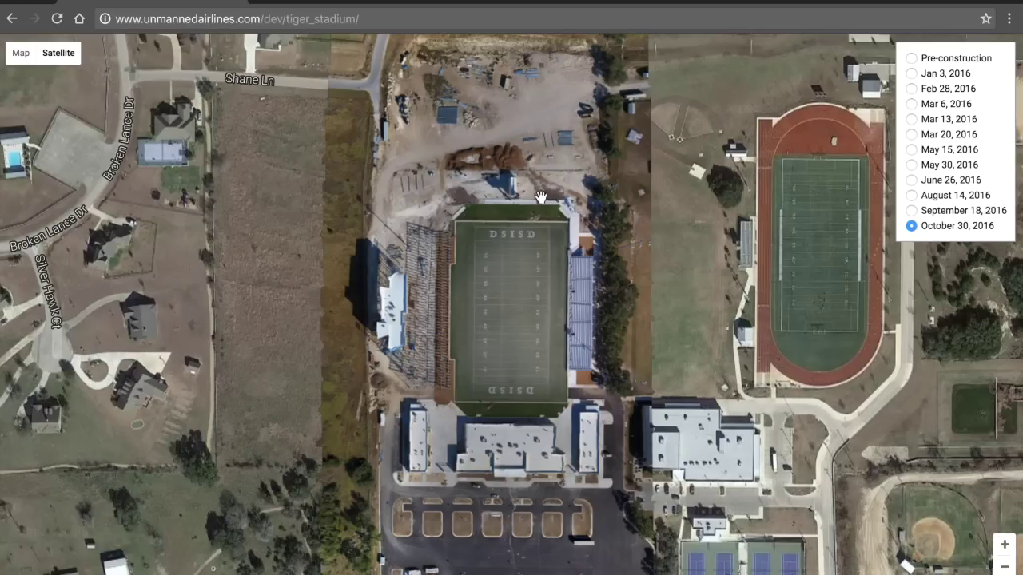
Step through the historical imagery from pre-construction through Mar 6, Mar 20, May 30, Aug 14 to Oct 30, 2016
{"action": "scroll", "coordinate": [511, 281], "scroll_direction": "up", "scroll_amount": 1}
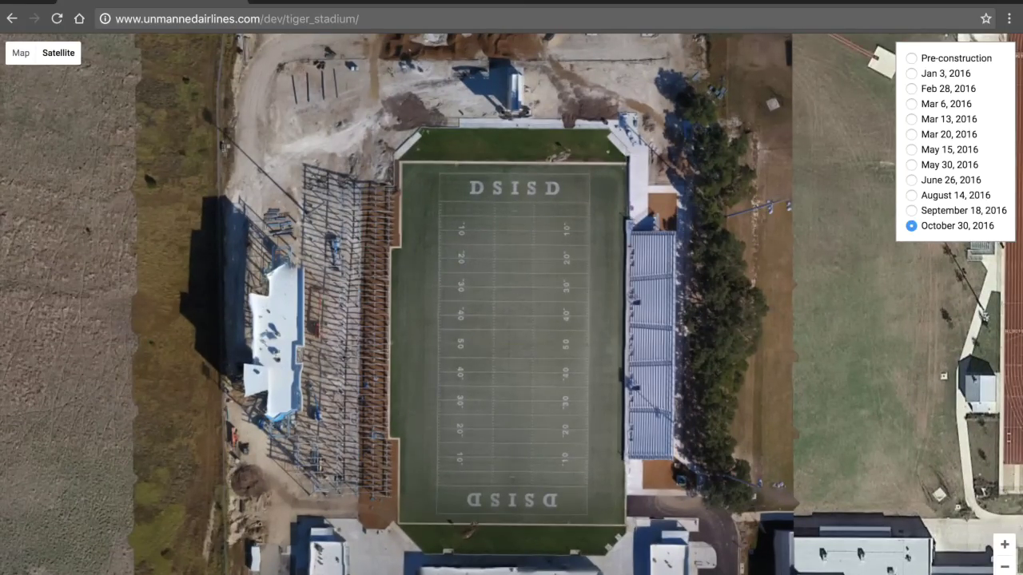
{"action": "left_click", "coordinate": [912, 60]}
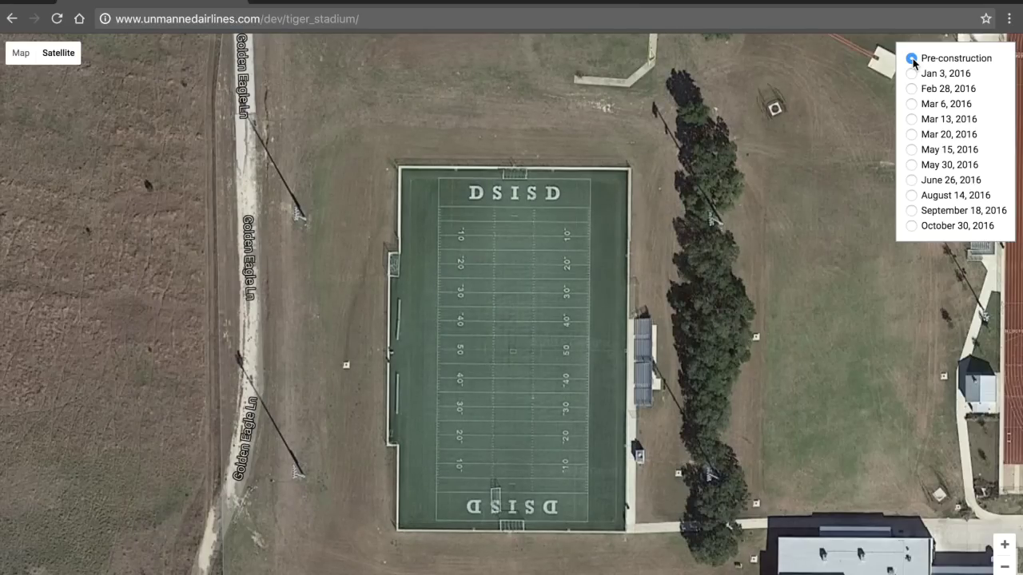
{"action": "left_click", "coordinate": [1004, 568]}
{"action": "left_click", "coordinate": [911, 103]}
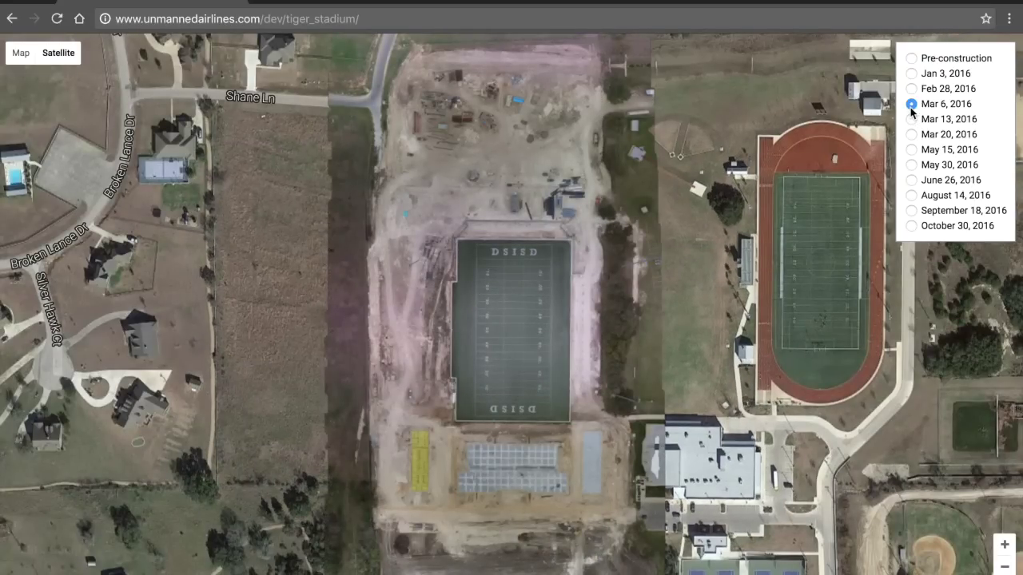
{"action": "left_click", "coordinate": [912, 134]}
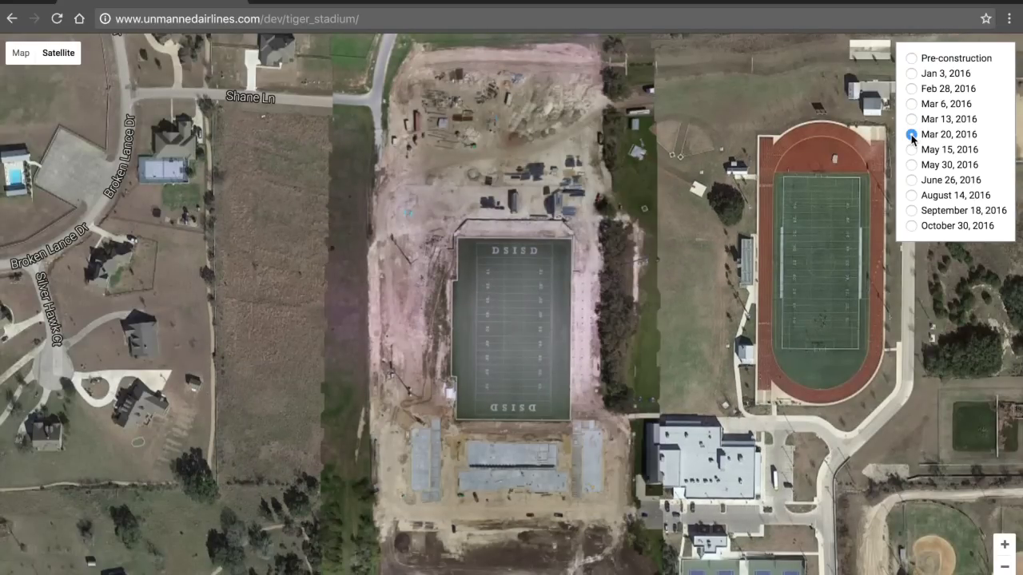
{"action": "left_click", "coordinate": [912, 164]}
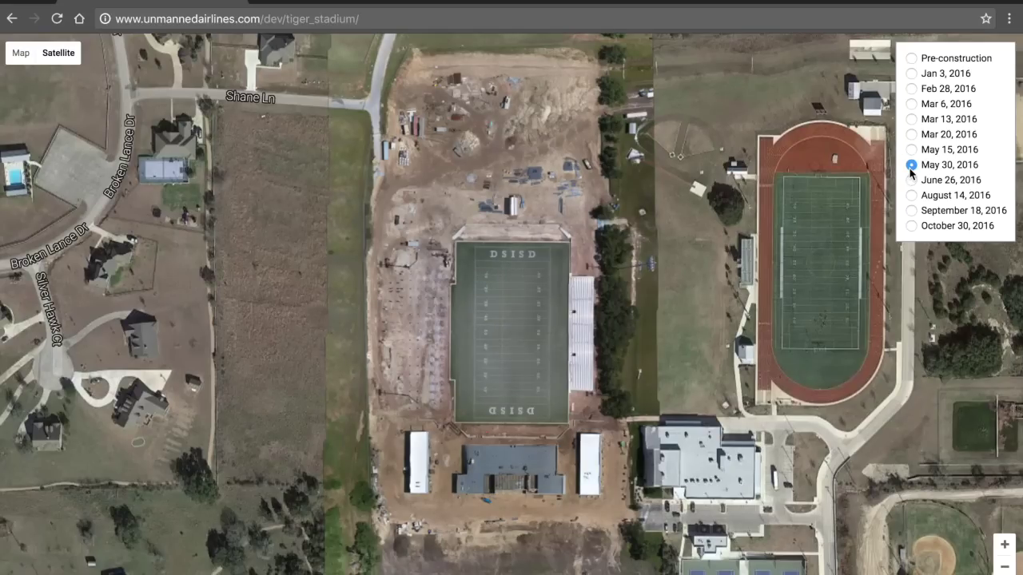
{"action": "left_click", "coordinate": [912, 195]}
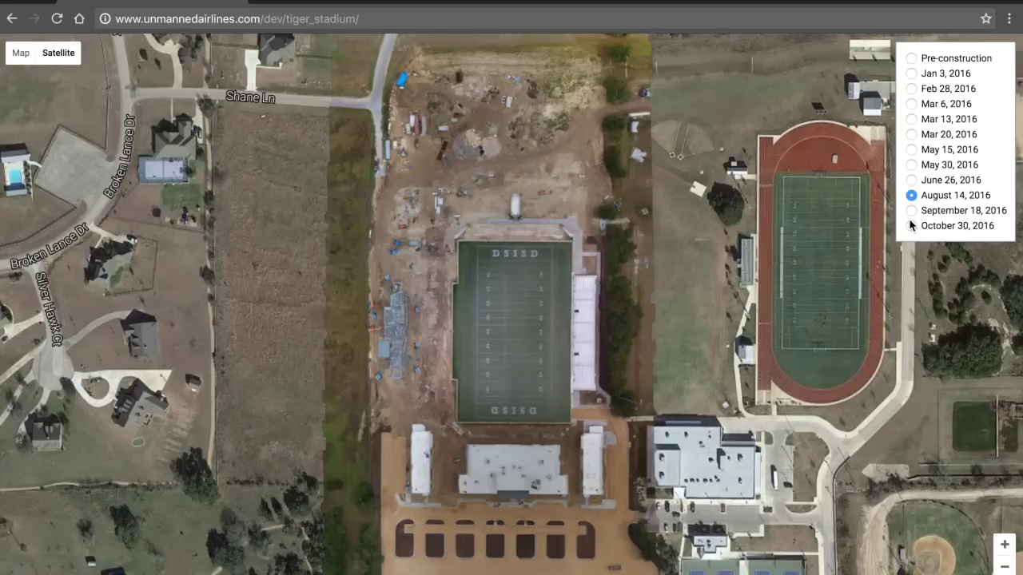
{"action": "left_click", "coordinate": [912, 227]}
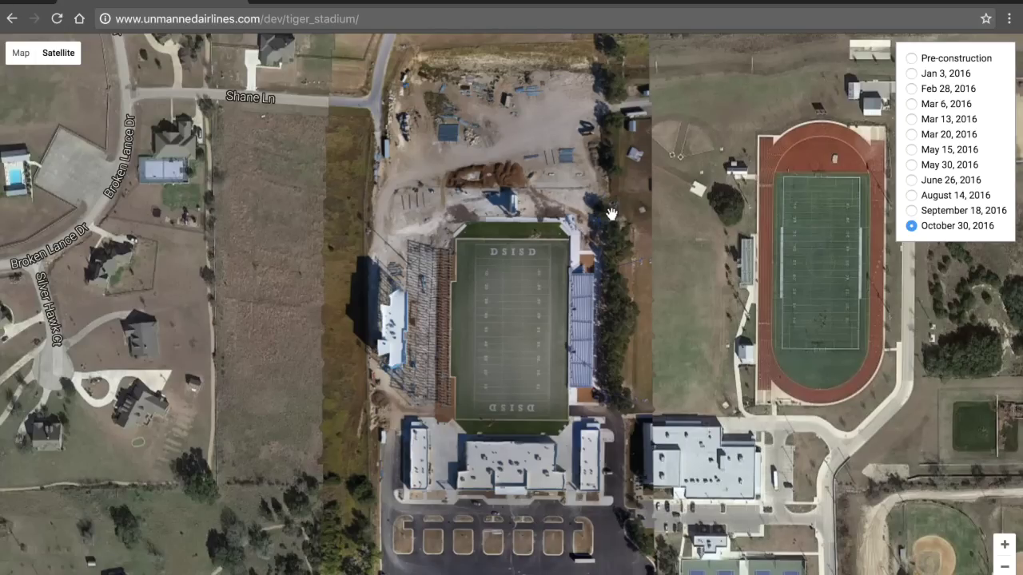
Zoom in on the football field and pan over its north end, then the south end zone and buildings
{"action": "double_click", "coordinate": [531, 280]}
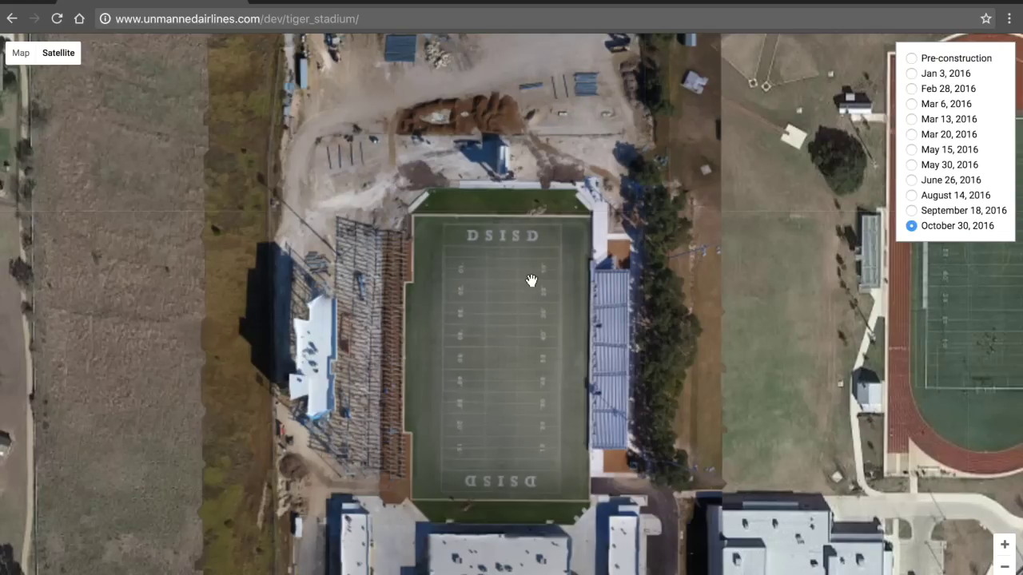
{"action": "double_click", "coordinate": [532, 280]}
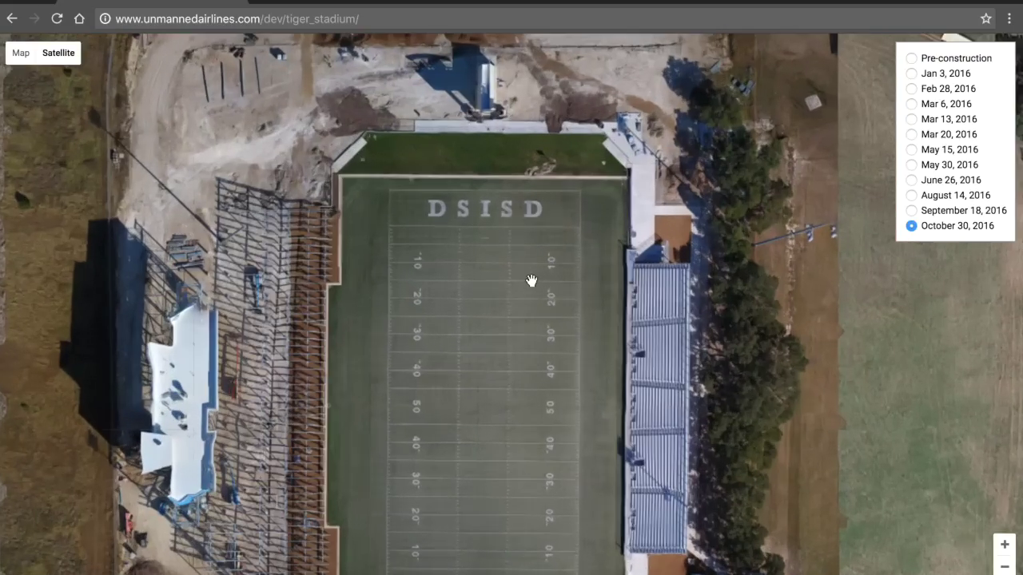
{"action": "left_click_drag", "start_coordinate": [498, 228], "coordinate": [521, 317]}
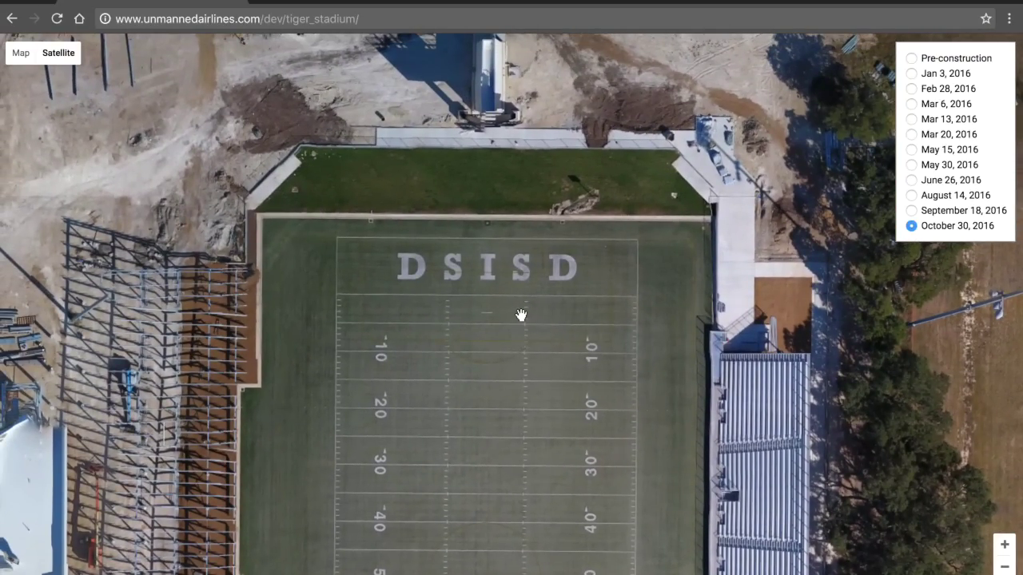
{"action": "left_click_drag", "start_coordinate": [461, 176], "coordinate": [465, 301]}
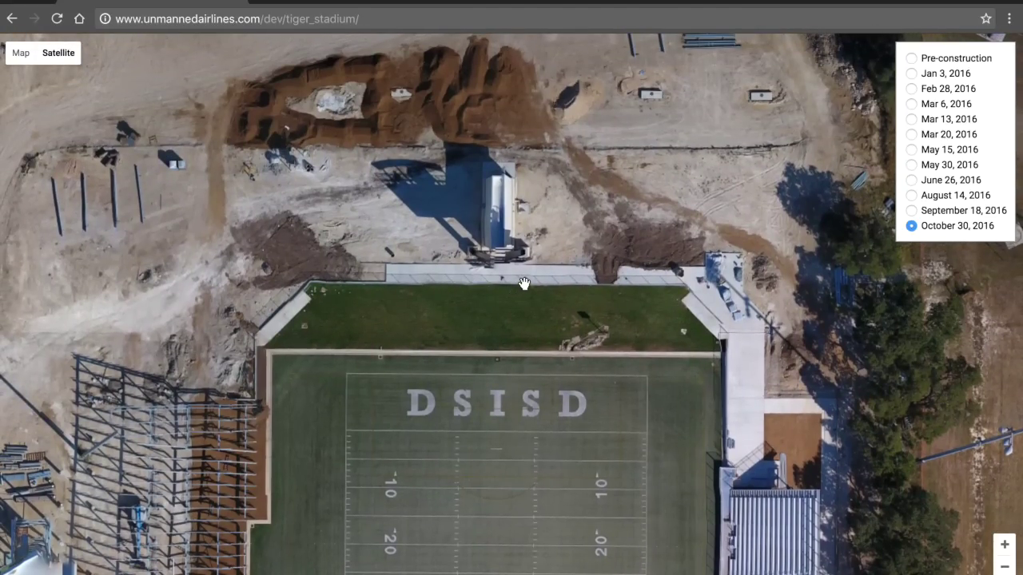
{"action": "left_click_drag", "start_coordinate": [523, 333], "coordinate": [519, 176]}
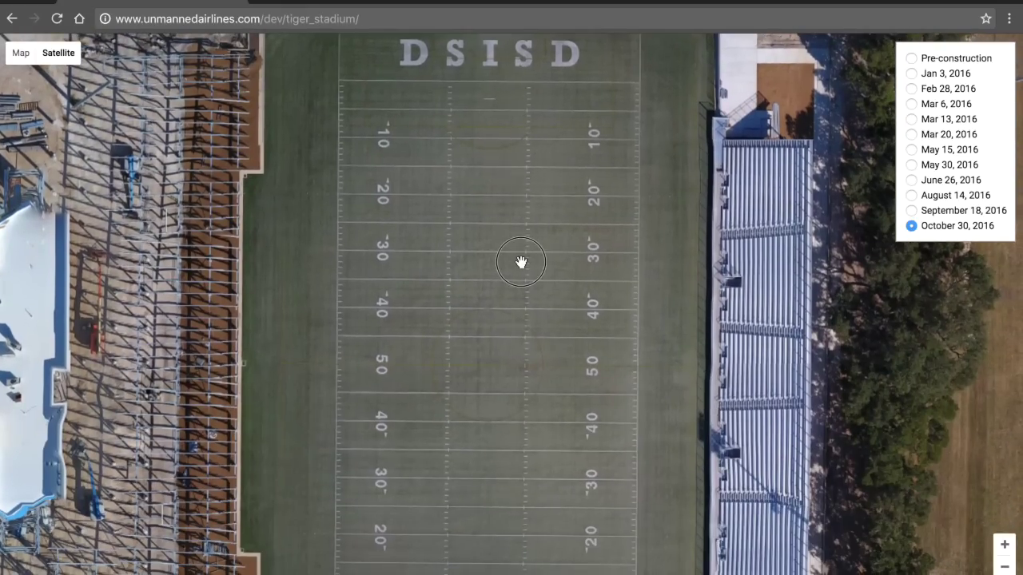
{"action": "left_click_drag", "start_coordinate": [520, 262], "coordinate": [554, 165]}
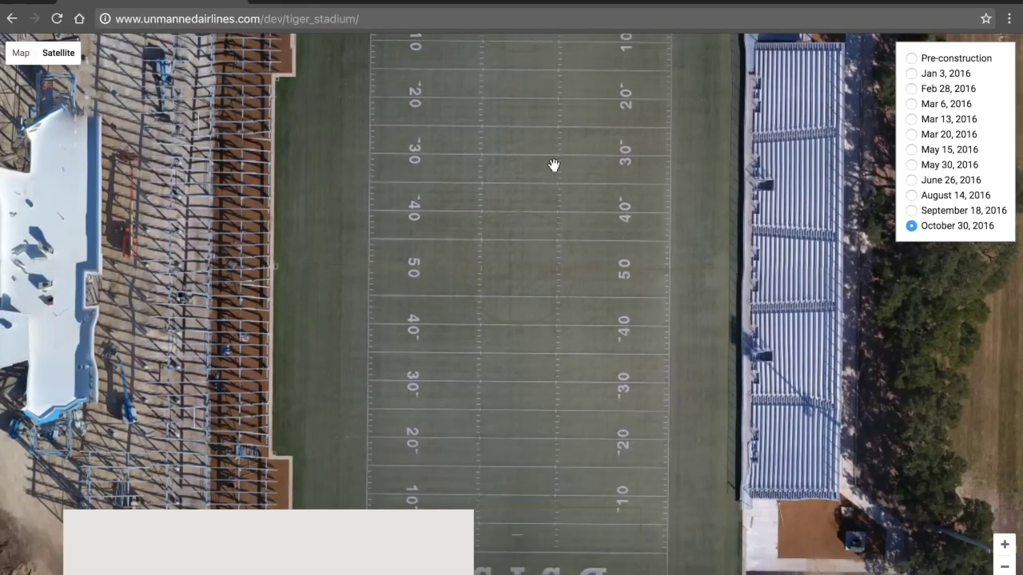
{"action": "left_click_drag", "start_coordinate": [535, 313], "coordinate": [532, 156]}
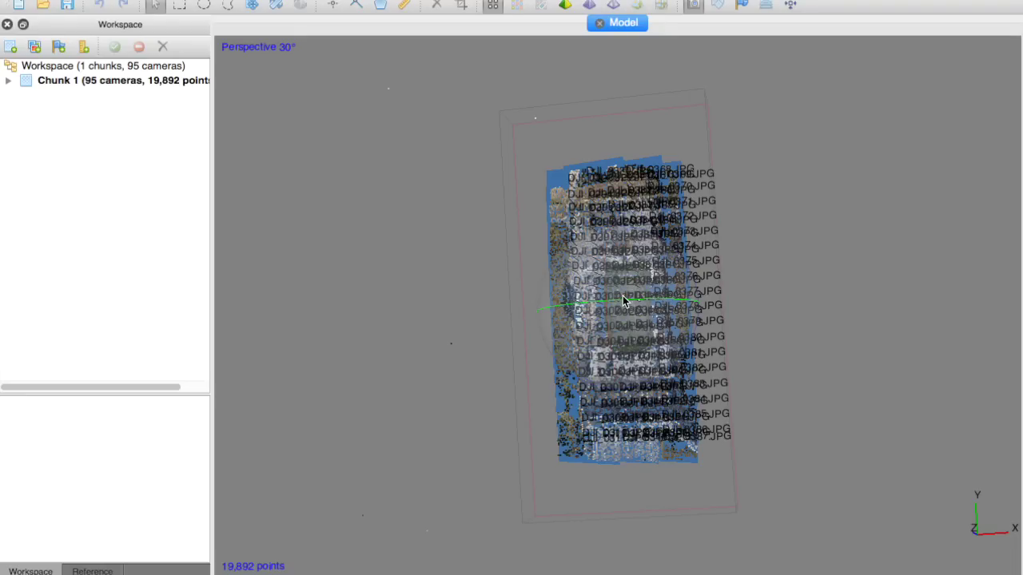
Zoom the stadium point cloud view in PhotoScan in and out
{"action": "scroll", "coordinate": [623, 296], "scroll_direction": "up", "scroll_amount": 8}
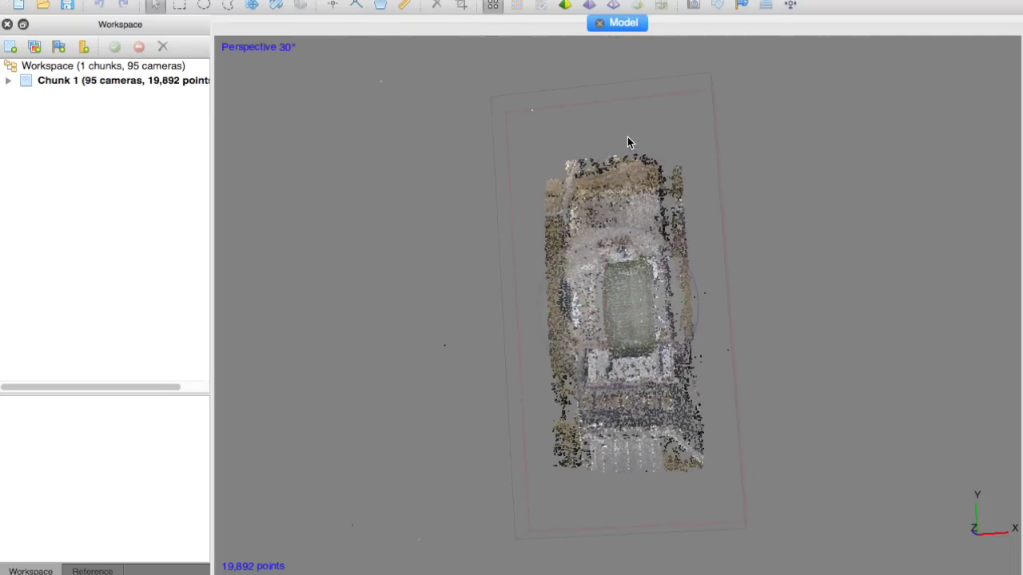
{"action": "scroll", "coordinate": [627, 137], "scroll_direction": "up", "scroll_amount": 5}
{"action": "scroll", "coordinate": [627, 137], "scroll_direction": "down", "scroll_amount": 4}
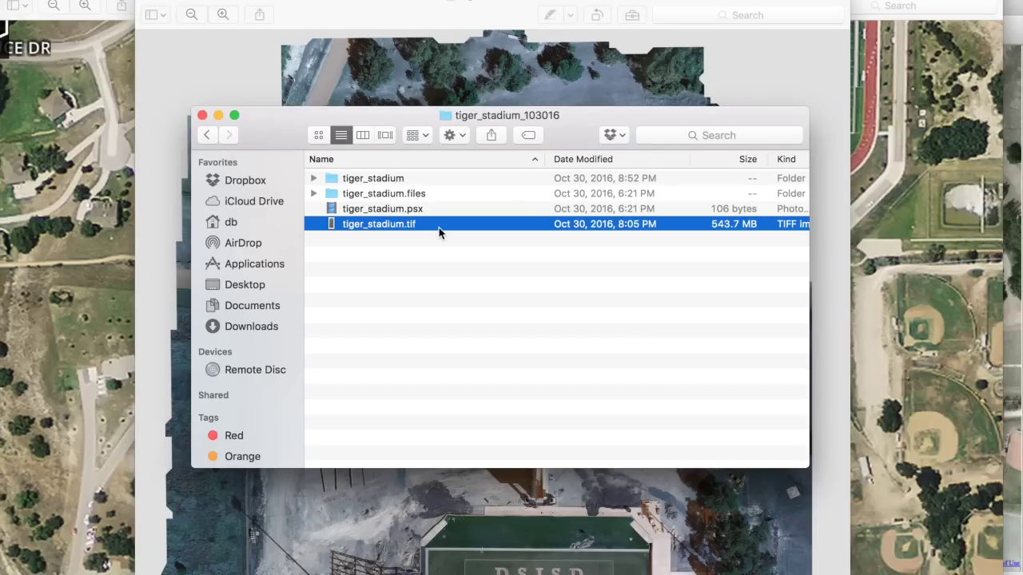
Locate tiger_stadium.tif and bring its Preview window to the front
{"action": "scroll", "coordinate": [439, 232], "scroll_direction": "right", "scroll_amount": 3}
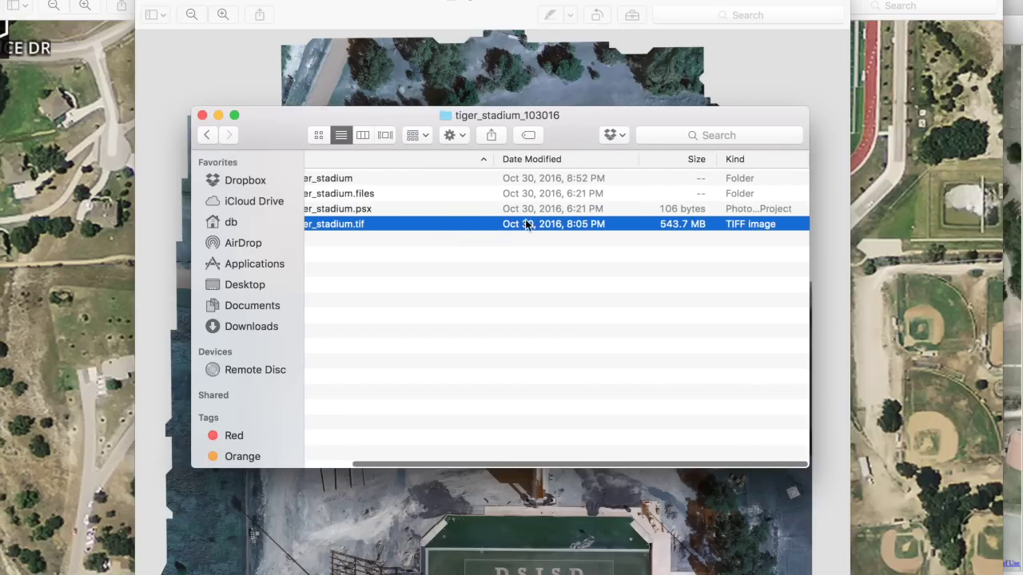
{"action": "scroll", "coordinate": [687, 222], "scroll_direction": "left", "scroll_amount": 3}
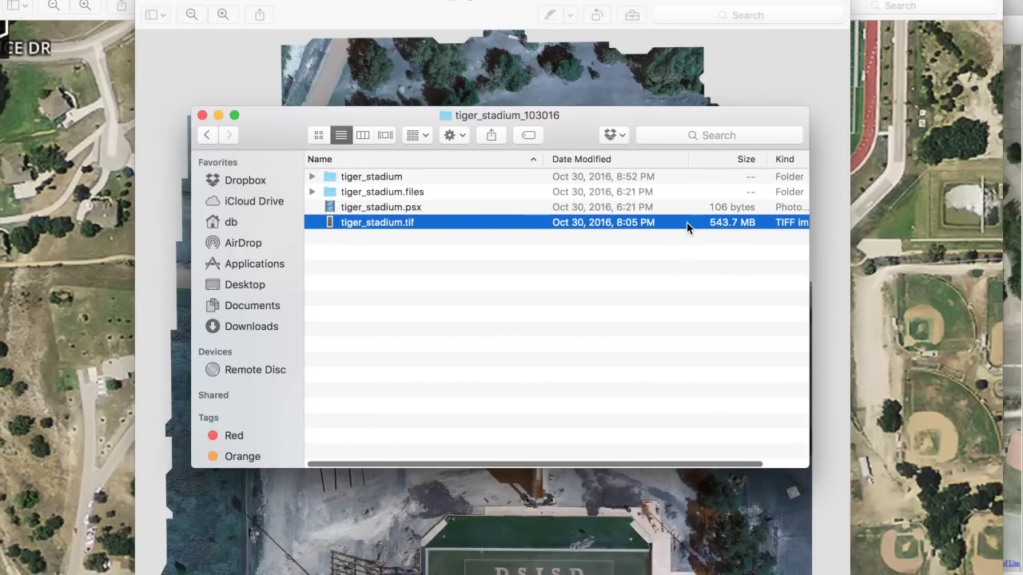
{"action": "scroll", "coordinate": [727, 230], "scroll_direction": "right", "scroll_amount": 2}
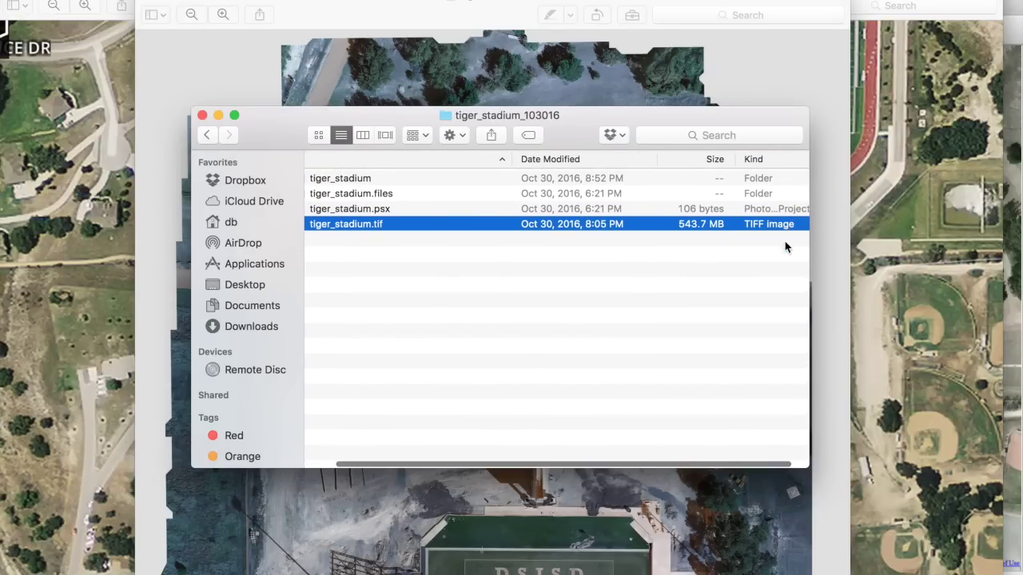
{"action": "left_click", "coordinate": [771, 59]}
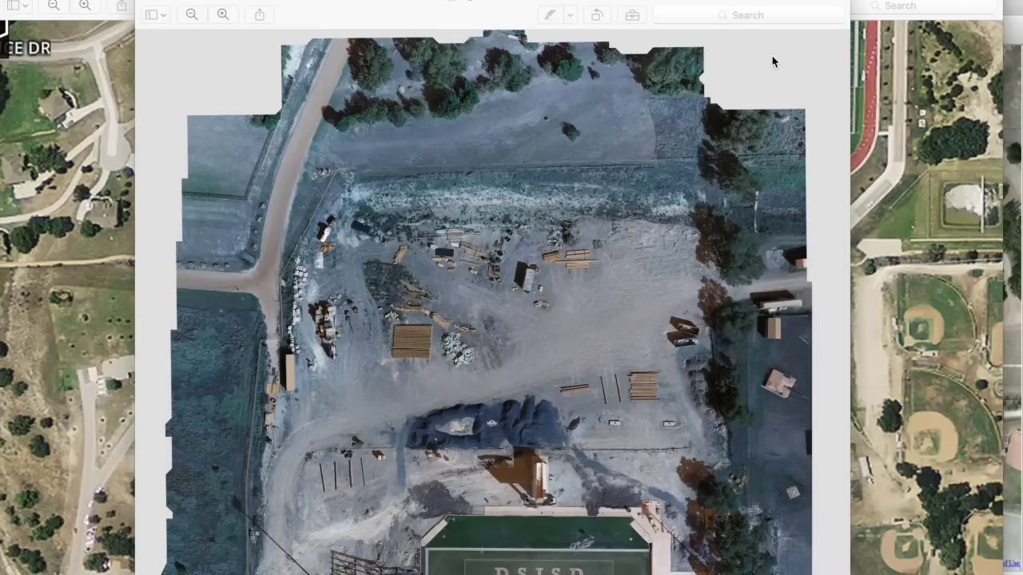
Scroll up and down through the stitched stadium aerial image
{"action": "scroll", "coordinate": [769, 58], "scroll_direction": "down", "scroll_amount": 6}
{"action": "scroll", "coordinate": [769, 58], "scroll_direction": "down", "scroll_amount": 10}
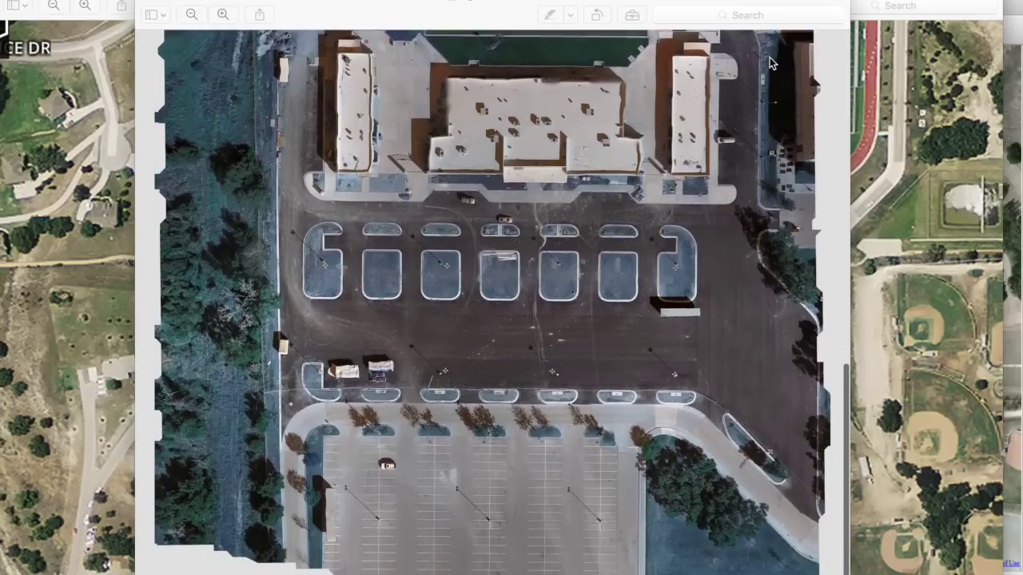
{"action": "scroll", "coordinate": [769, 58], "scroll_direction": "up", "scroll_amount": 10}
{"action": "scroll", "coordinate": [770, 62], "scroll_direction": "up", "scroll_amount": 6}
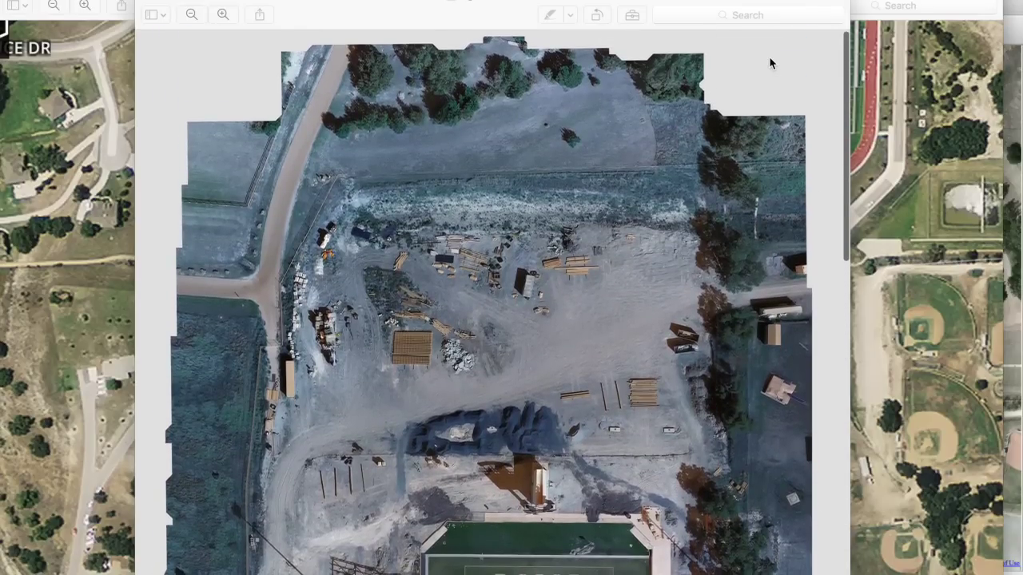
{"action": "scroll", "coordinate": [768, 56], "scroll_direction": "down", "scroll_amount": 4}
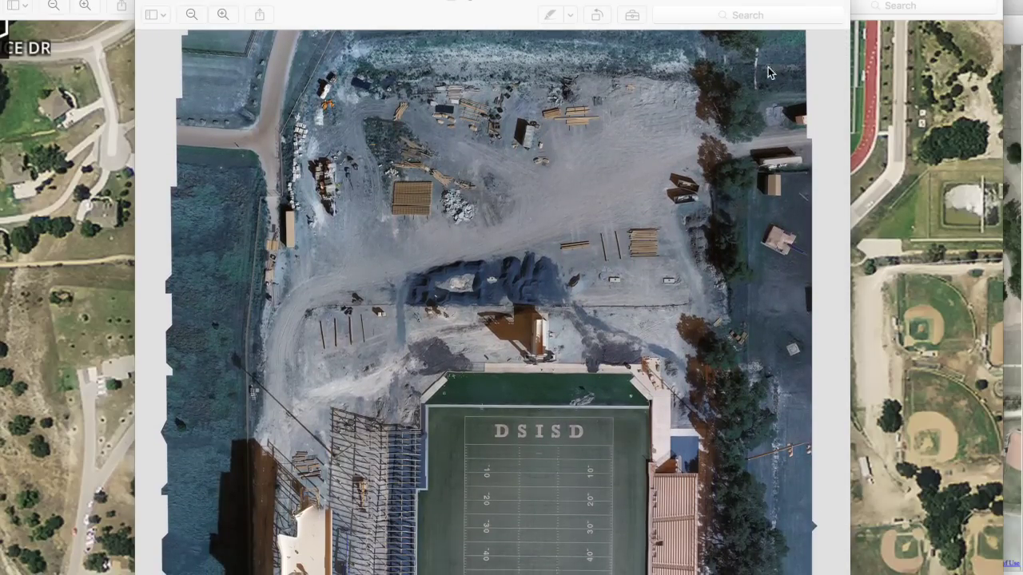
{"action": "scroll", "coordinate": [701, 163], "scroll_direction": "down", "scroll_amount": 10}
{"action": "scroll", "coordinate": [701, 169], "scroll_direction": "down", "scroll_amount": 6}
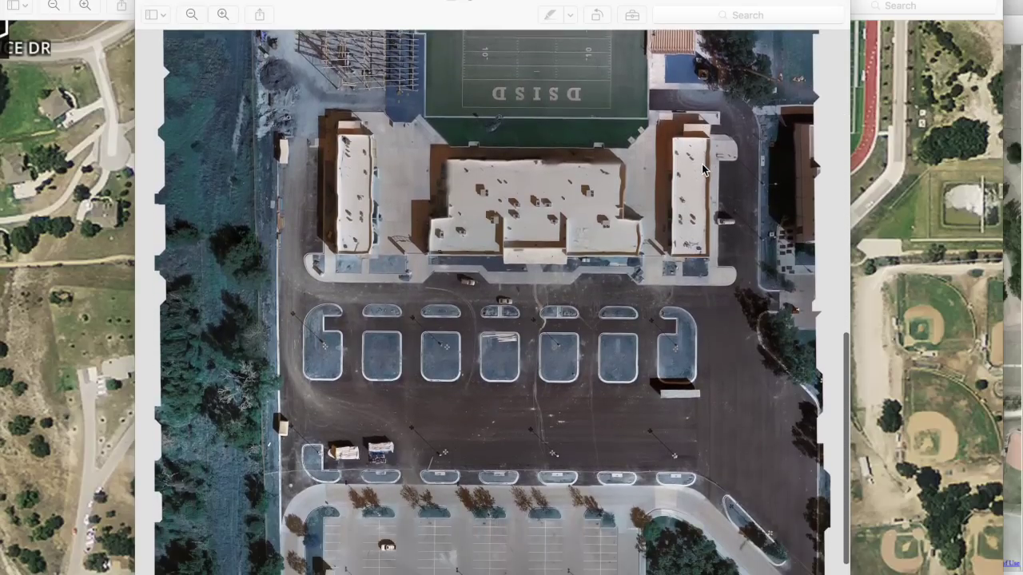
{"action": "scroll", "coordinate": [701, 169], "scroll_direction": "up", "scroll_amount": 20}
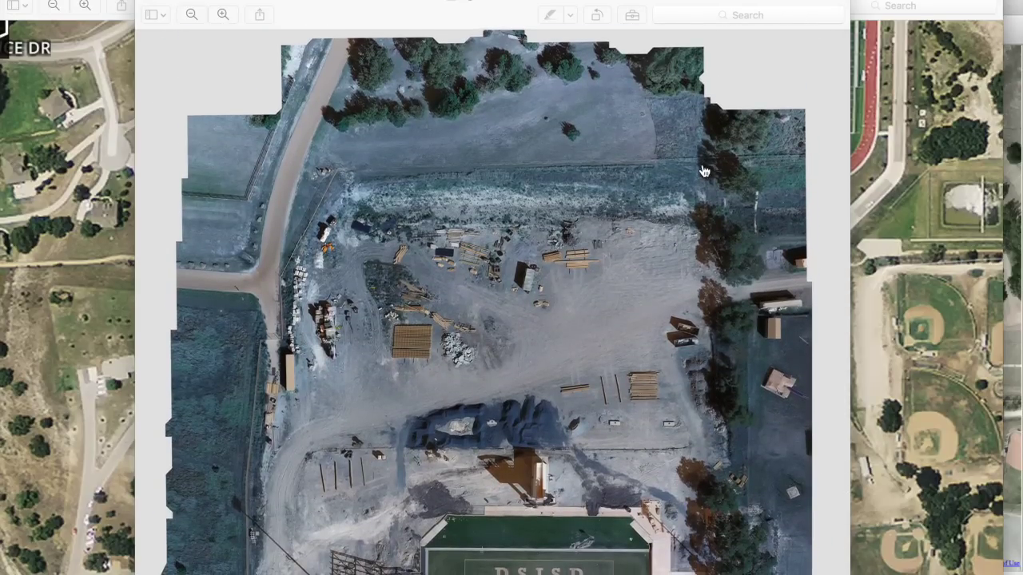
{"action": "key", "text": "super+Tab"}
{"action": "key", "text": "Tab"}
{"action": "key", "text": "Tab"}
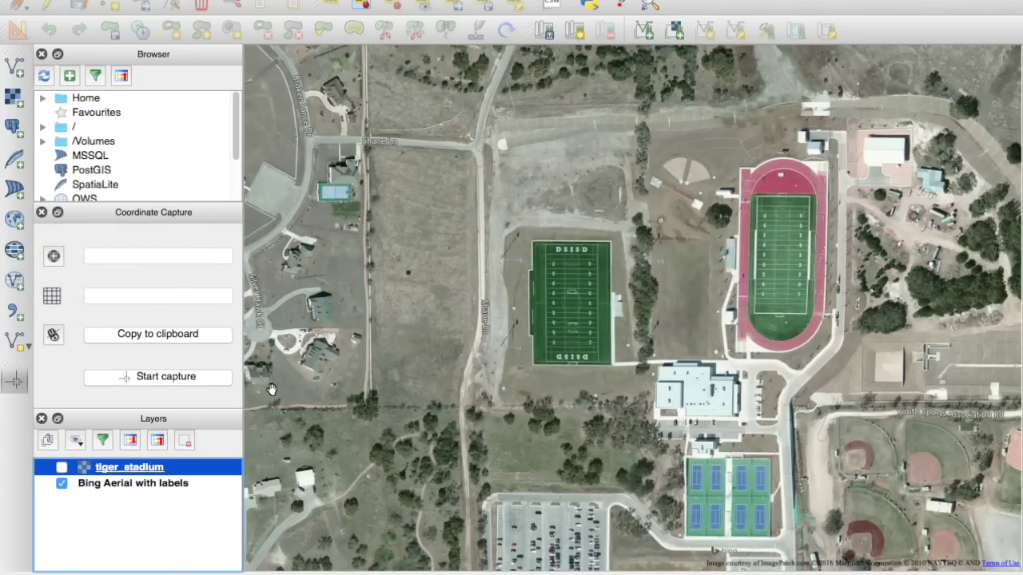
Show the tiger_stadium layer, hide it and show it again to compare with the Bing basemap
{"action": "left_click", "coordinate": [62, 469]}
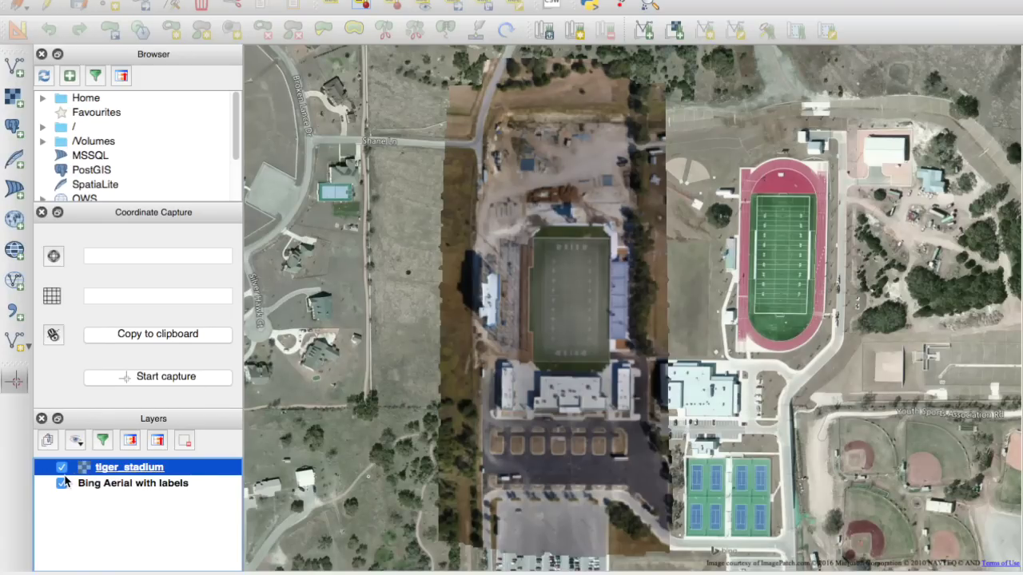
{"action": "left_click", "coordinate": [60, 471]}
{"action": "left_click", "coordinate": [63, 471]}
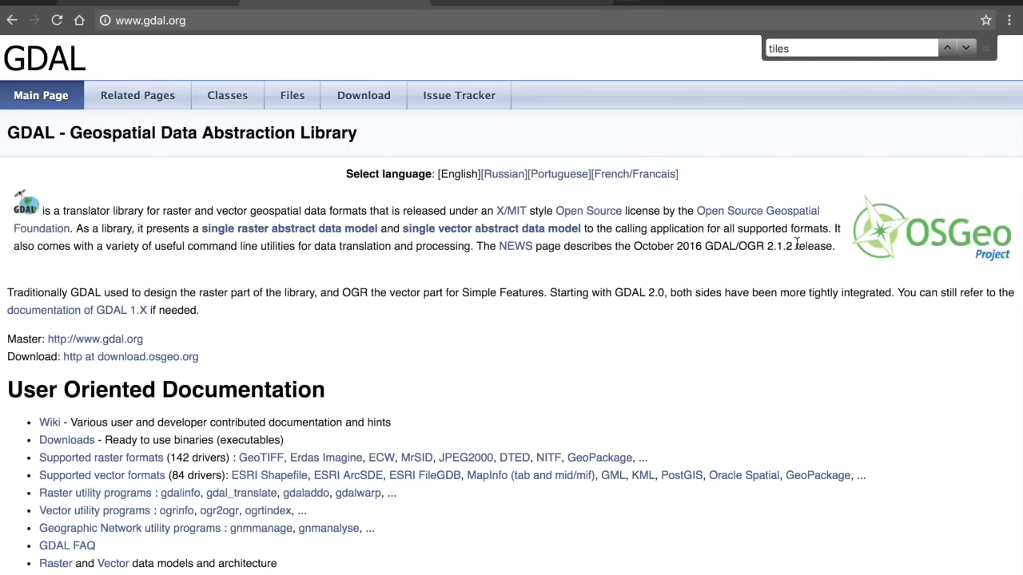
Scroll the GDAL 'tiles' search results, then go to the gdal2tiles.py documentation tab
{"action": "scroll", "coordinate": [797, 244], "scroll_direction": "down", "scroll_amount": 1}
{"action": "scroll", "coordinate": [797, 244], "scroll_direction": "up", "scroll_amount": 1}
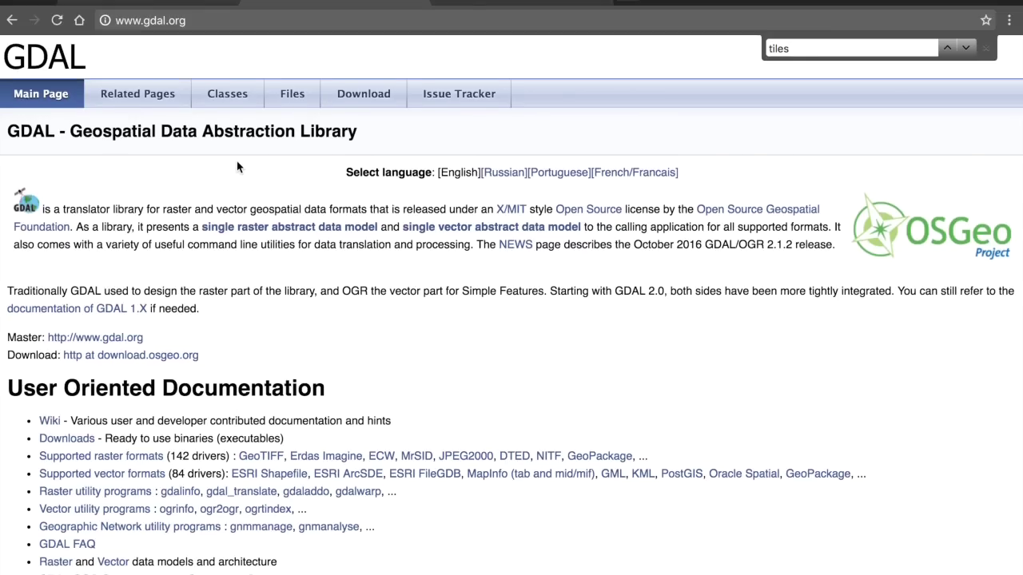
{"action": "scroll", "coordinate": [236, 164], "scroll_direction": "down", "scroll_amount": 5}
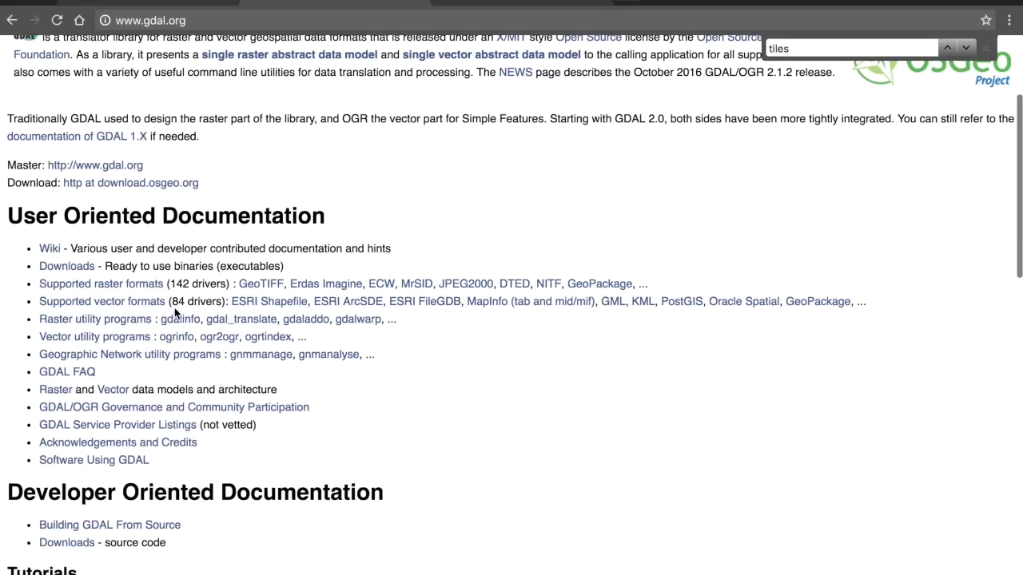
{"action": "scroll", "coordinate": [304, 311], "scroll_direction": "down", "scroll_amount": 1}
{"action": "scroll", "coordinate": [305, 312], "scroll_direction": "down", "scroll_amount": 2}
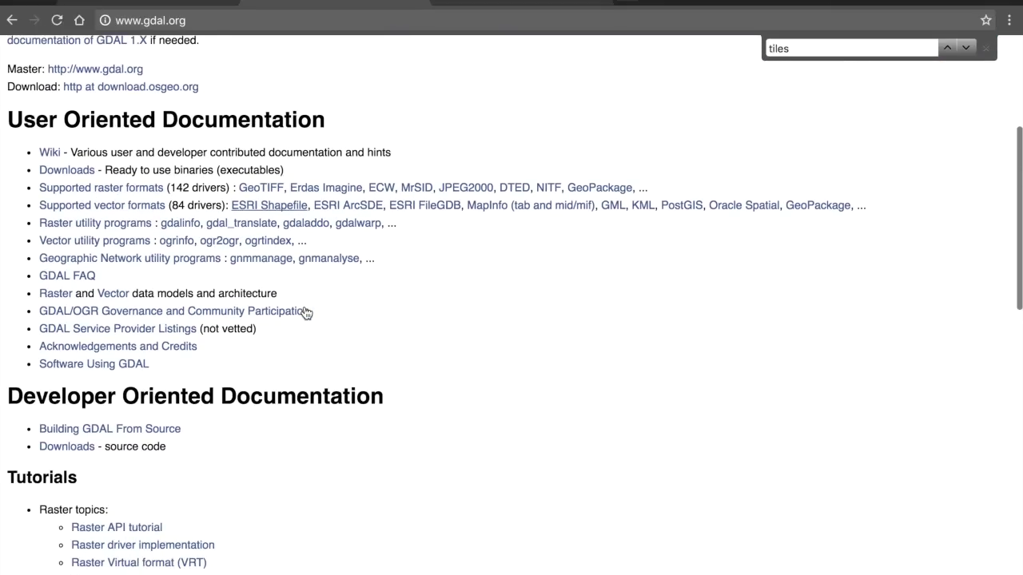
{"action": "scroll", "coordinate": [304, 306], "scroll_direction": "up", "scroll_amount": 5}
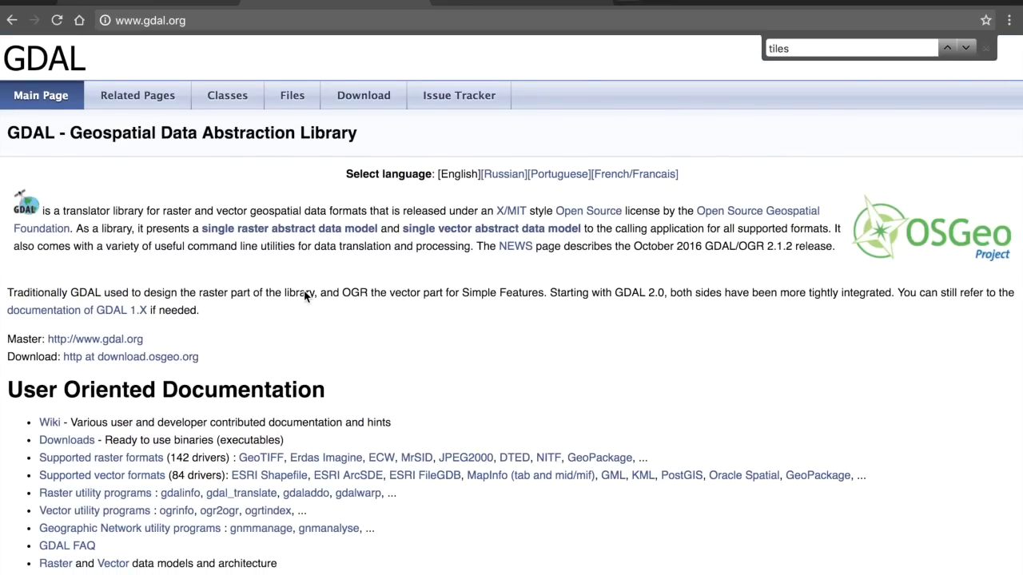
{"action": "left_click", "coordinate": [535, 2]}
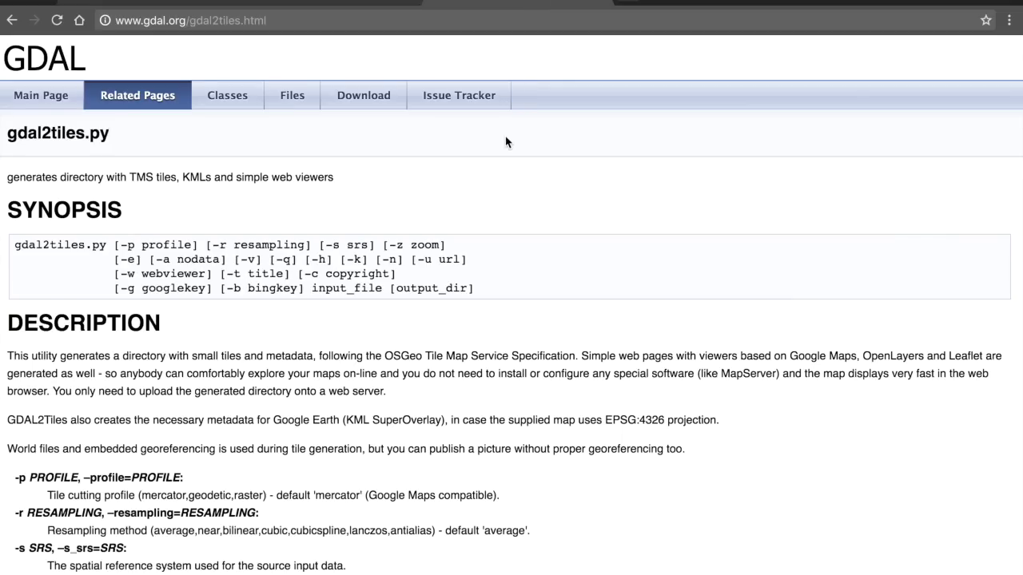
{"action": "scroll", "coordinate": [505, 140], "scroll_direction": "down", "scroll_amount": 2}
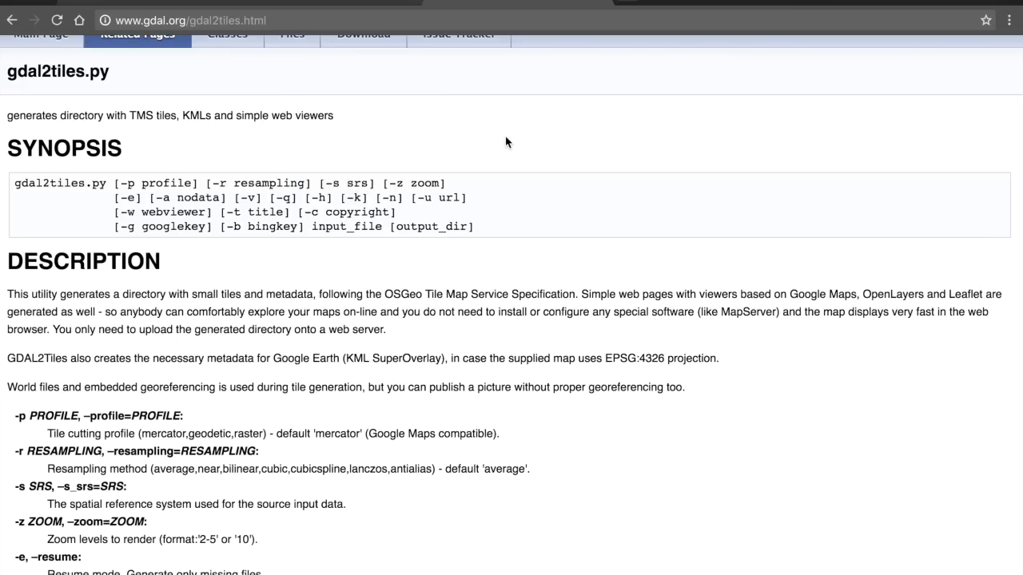
{"action": "scroll", "coordinate": [505, 142], "scroll_direction": "down", "scroll_amount": 1}
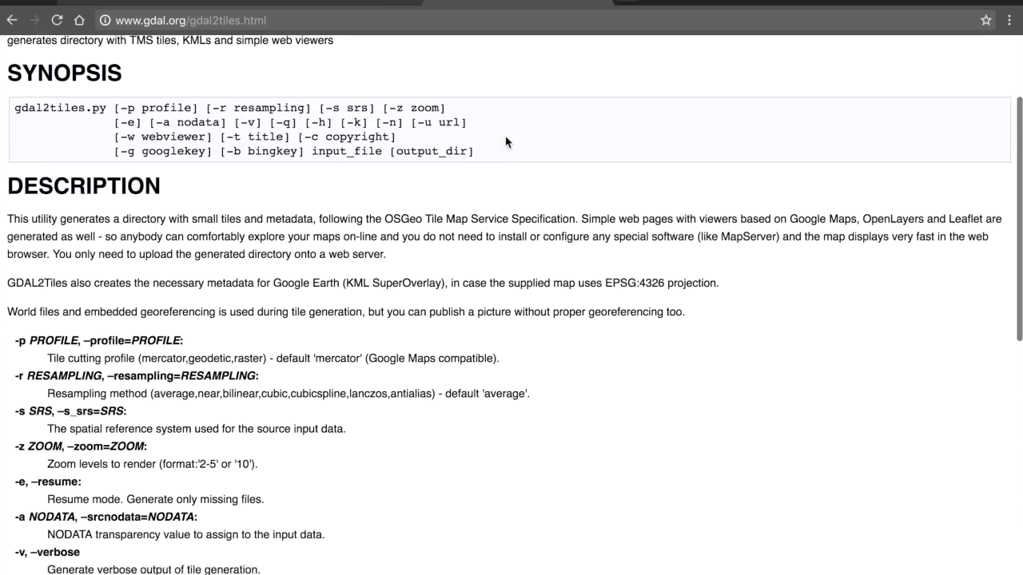
{"action": "scroll", "coordinate": [505, 142], "scroll_direction": "down", "scroll_amount": 3}
{"action": "scroll", "coordinate": [505, 142], "scroll_direction": "up", "scroll_amount": 5}
{"action": "scroll", "coordinate": [505, 142], "scroll_direction": "up", "scroll_amount": 1}
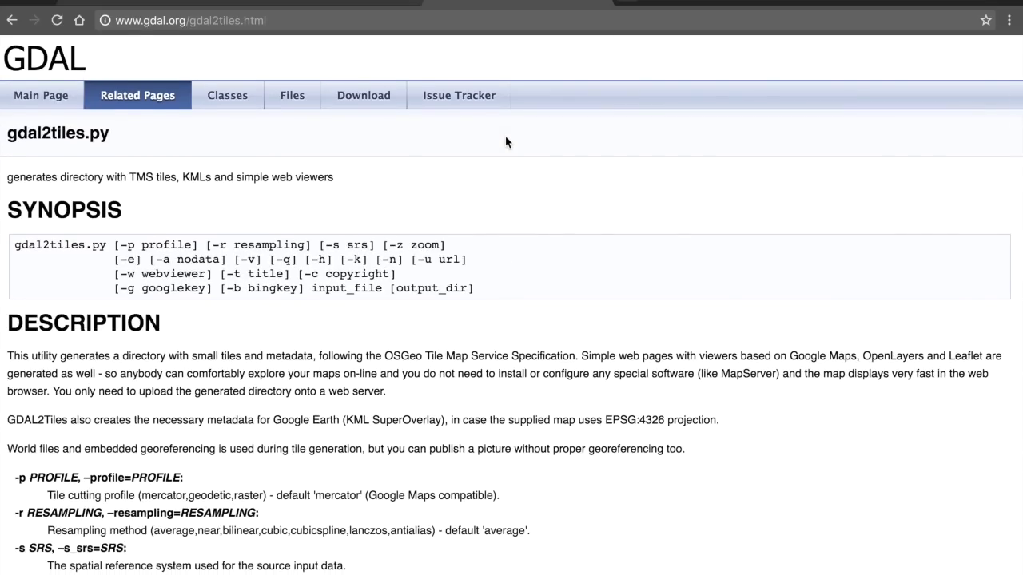
{"action": "scroll", "coordinate": [505, 143], "scroll_direction": "down", "scroll_amount": 10}
{"action": "scroll", "coordinate": [505, 136], "scroll_direction": "up", "scroll_amount": 2}
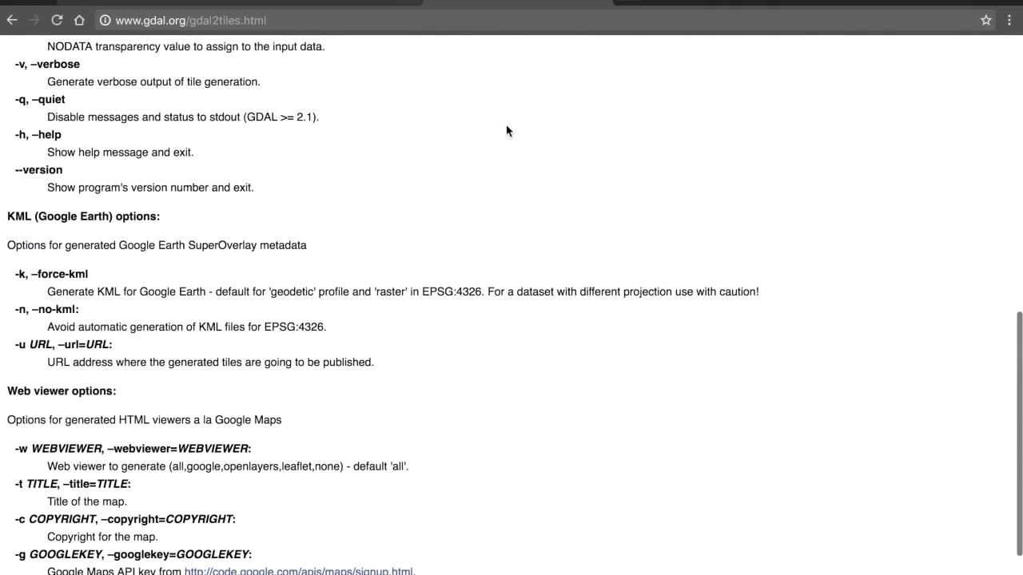
{"action": "scroll", "coordinate": [506, 128], "scroll_direction": "up", "scroll_amount": 2}
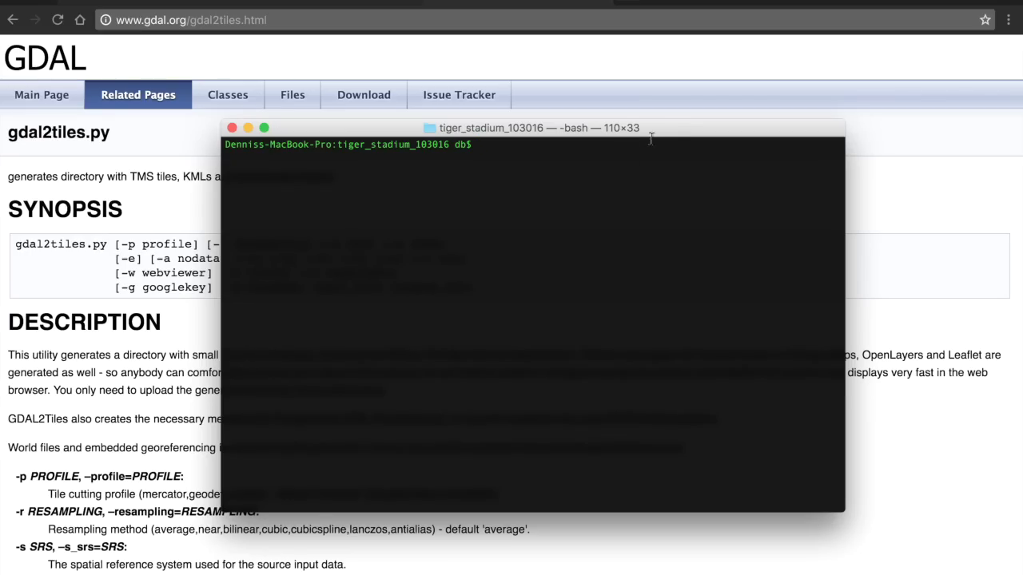
List the tiger_stadium_103016 folder contents with ls -lh
{"action": "type", "text": "ls -lh"}
{"action": "key", "text": "Return"}
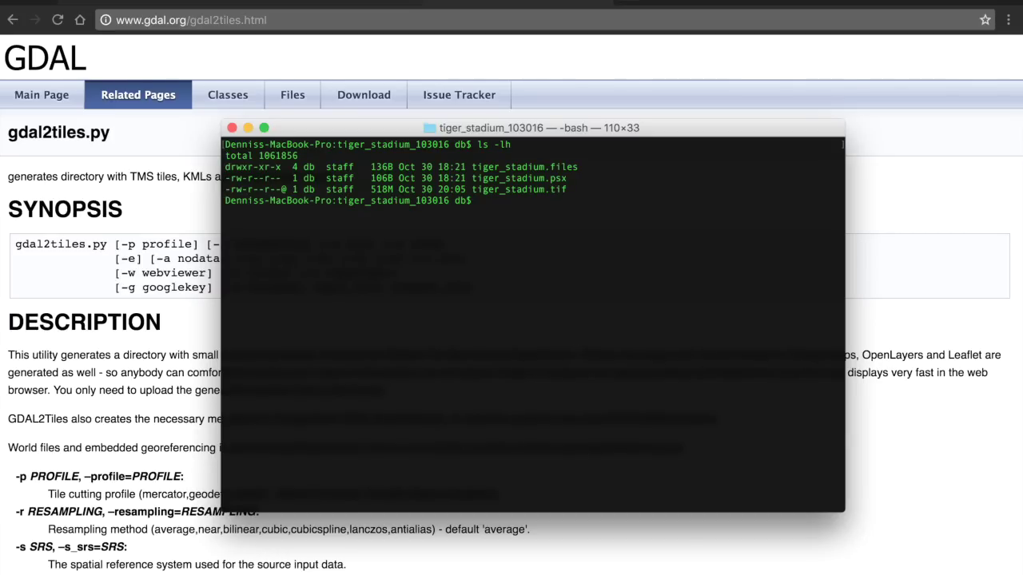
{"action": "left_click_drag", "start_coordinate": [655, 128], "coordinate": [644, 130]}
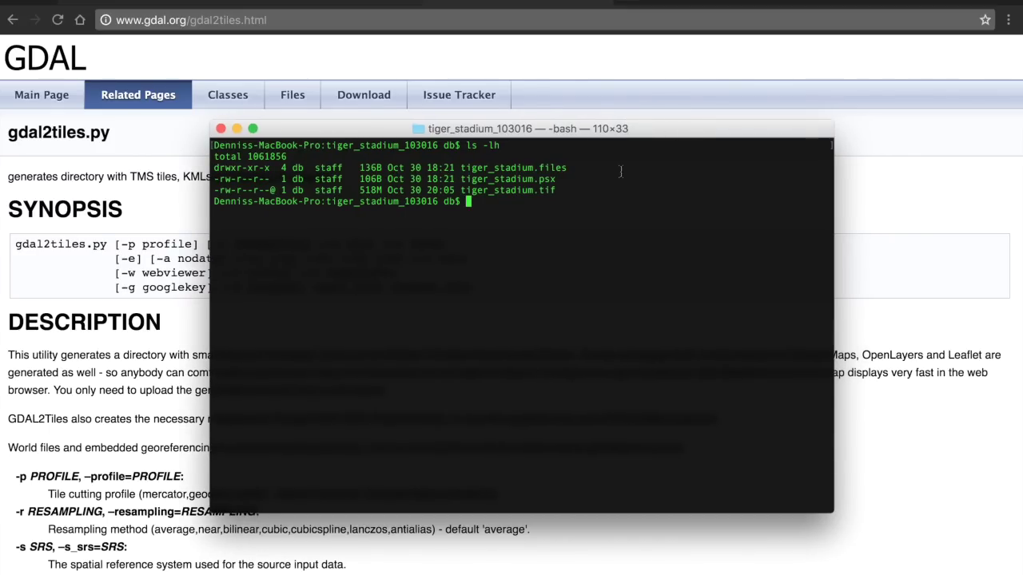
Run gdalinfo tiger_stadium.tif and review its coordinate system, size and bands
{"action": "type", "text": "gdalinfo tiger_st"}
{"action": "key", "text": "Tab"}
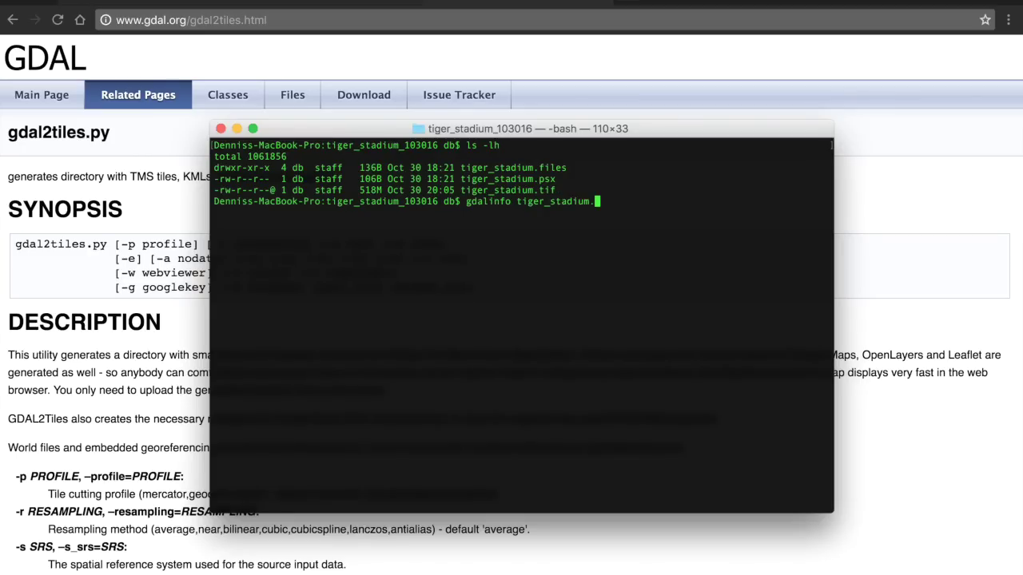
{"action": "type", "text": "tif"}
{"action": "key", "text": "Return"}
{"action": "scroll", "coordinate": [548, 267], "scroll_direction": "up", "scroll_amount": 10}
{"action": "scroll", "coordinate": [548, 266], "scroll_direction": "down", "scroll_amount": 3}
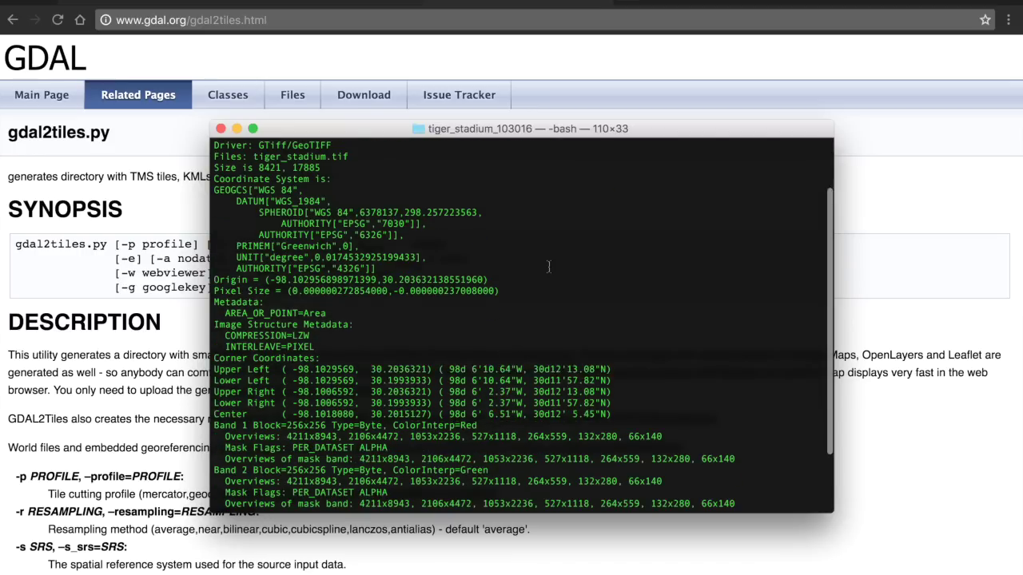
{"action": "scroll", "coordinate": [548, 266], "scroll_direction": "up", "scroll_amount": 3}
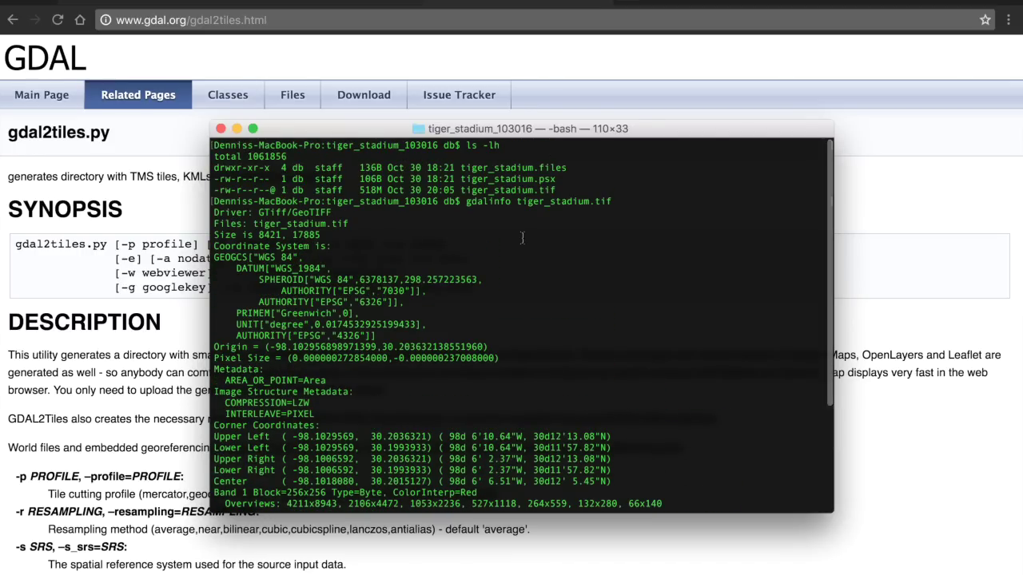
{"action": "scroll", "coordinate": [489, 233], "scroll_direction": "down", "scroll_amount": 1}
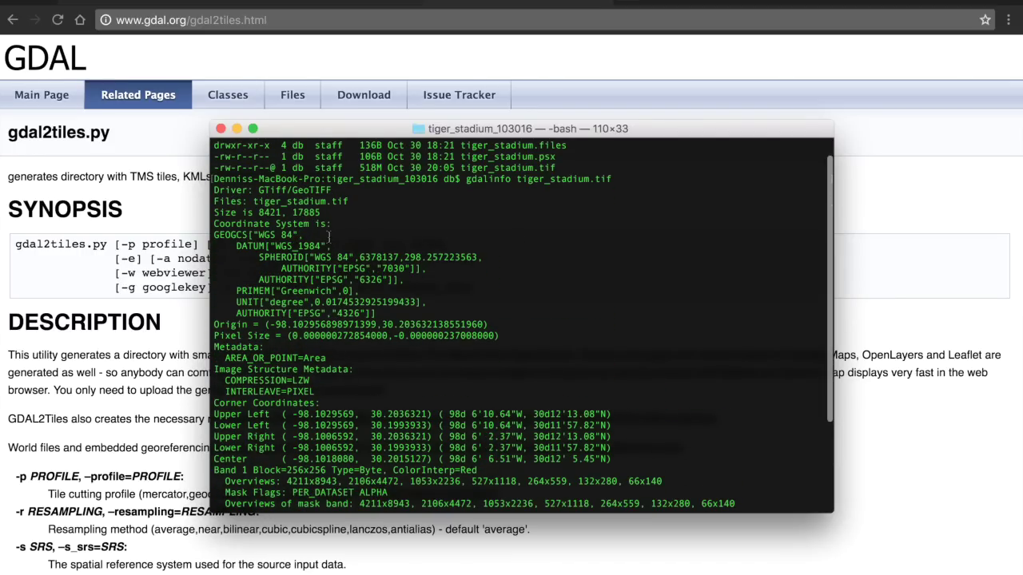
{"action": "scroll", "coordinate": [329, 236], "scroll_direction": "down", "scroll_amount": 5}
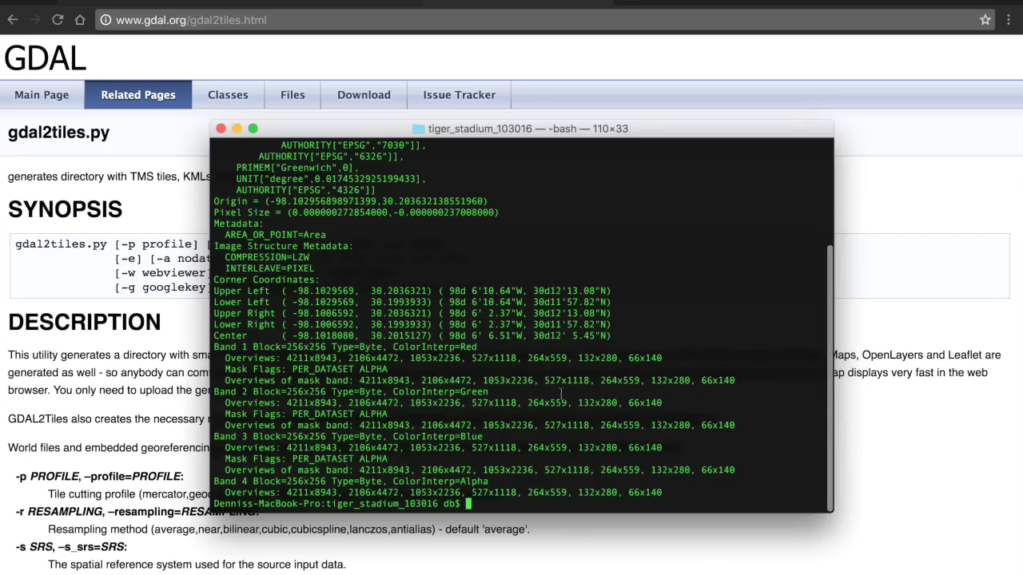
{"action": "scroll", "coordinate": [685, 389], "scroll_direction": "up", "scroll_amount": 5}
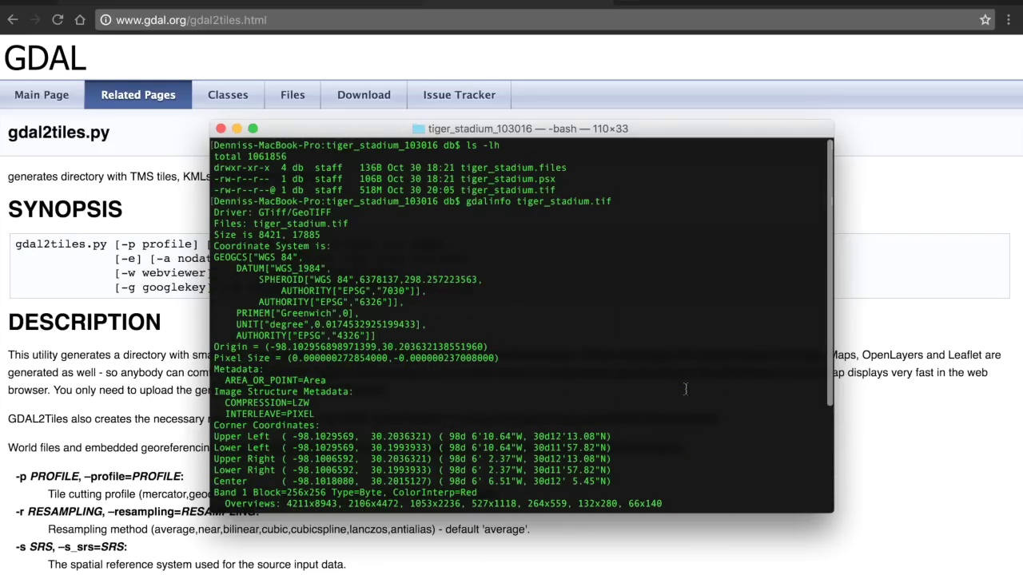
{"action": "scroll", "coordinate": [686, 389], "scroll_direction": "down", "scroll_amount": 5}
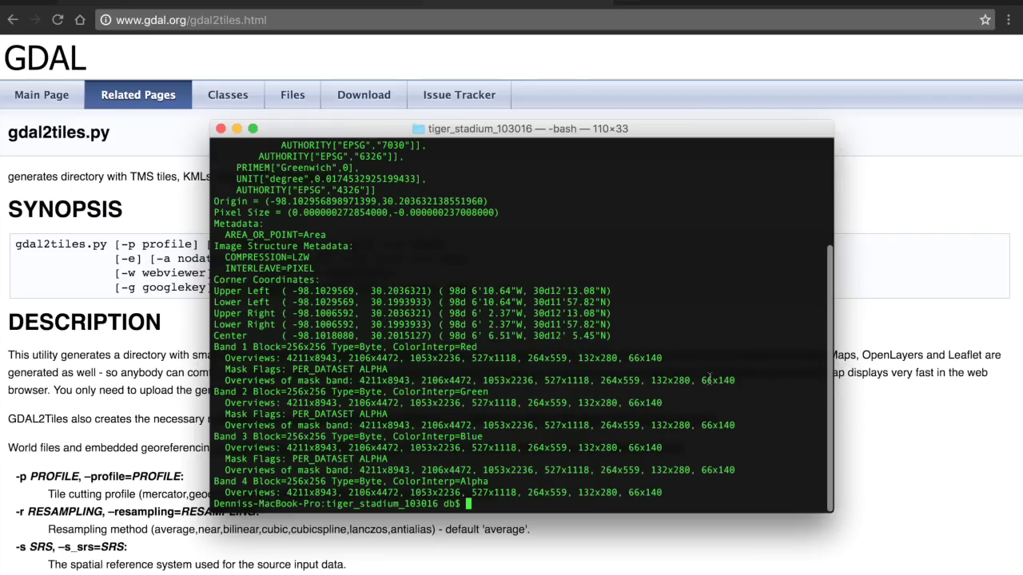
{"action": "left_click_drag", "start_coordinate": [644, 133], "coordinate": [631, 130]}
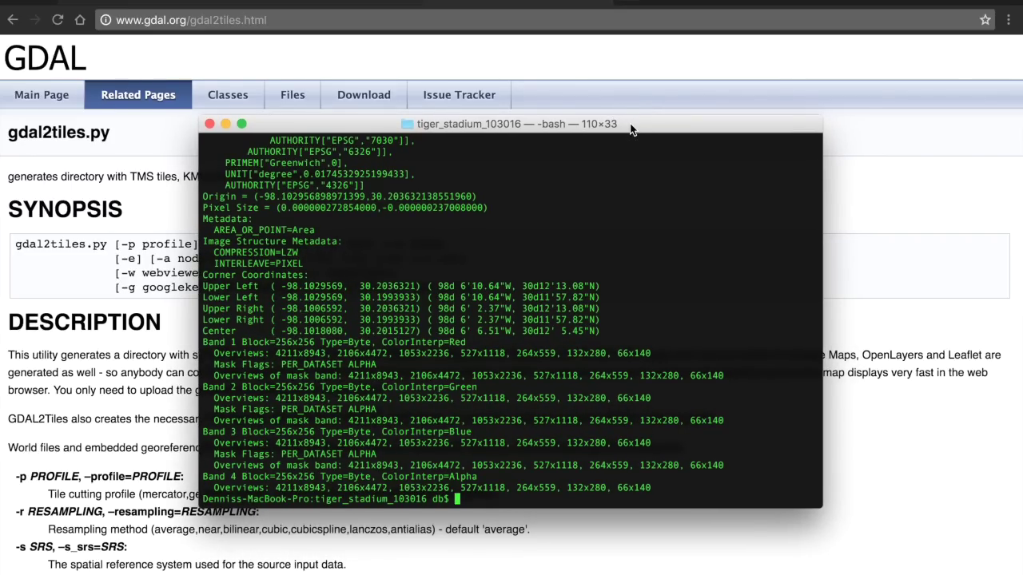
{"action": "key", "text": "ctrl+l"}
Run time gdal2tiles.py -z 15-22 tiger_stadium.tif to build zoom 15–22 tiles
{"action": "type", "text": "gdal2"}
{"action": "key", "text": "Tab"}
{"action": "key", "text": "Tab"}
{"action": "key", "text": "Tab"}
{"action": "key", "text": "Tab"}
{"action": "type", "text": "t"}
{"action": "key", "text": "Tab"}
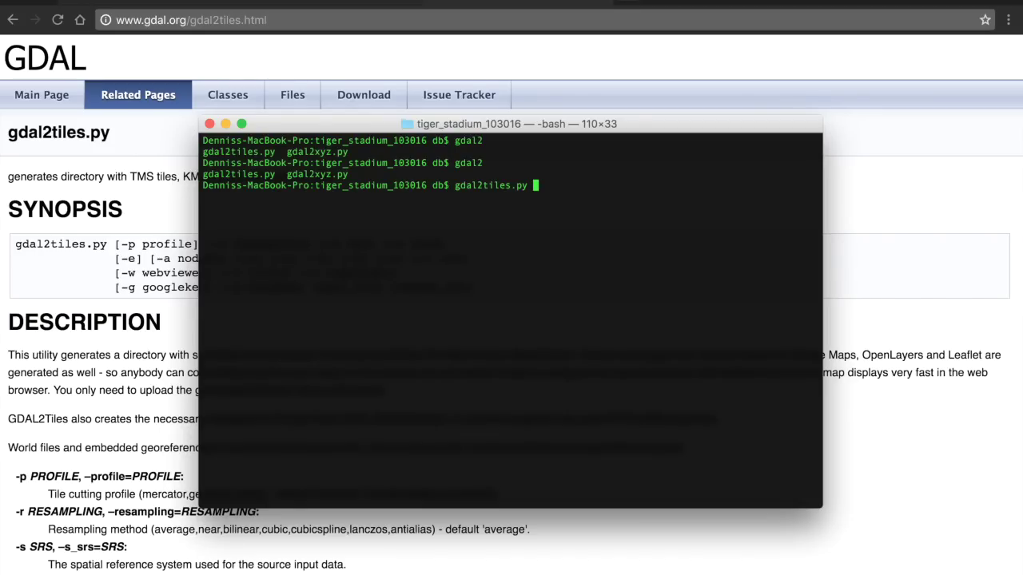
{"action": "type", "text": "-z 15-22 tiger_stadium.tif"}
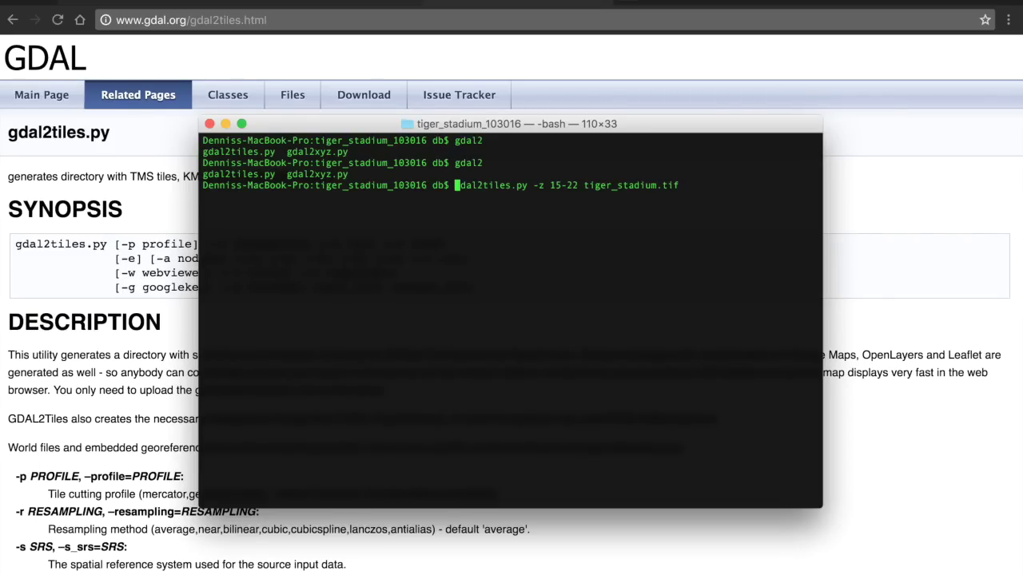
{"action": "key", "text": "ctrl+a"}
{"action": "type", "text": "time"}
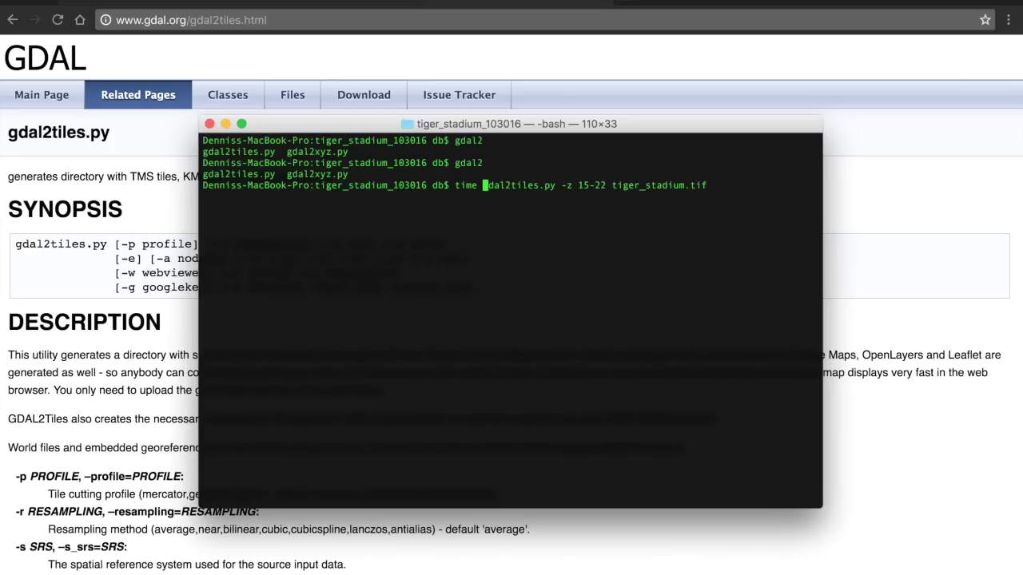
{"action": "key", "text": "Return"}
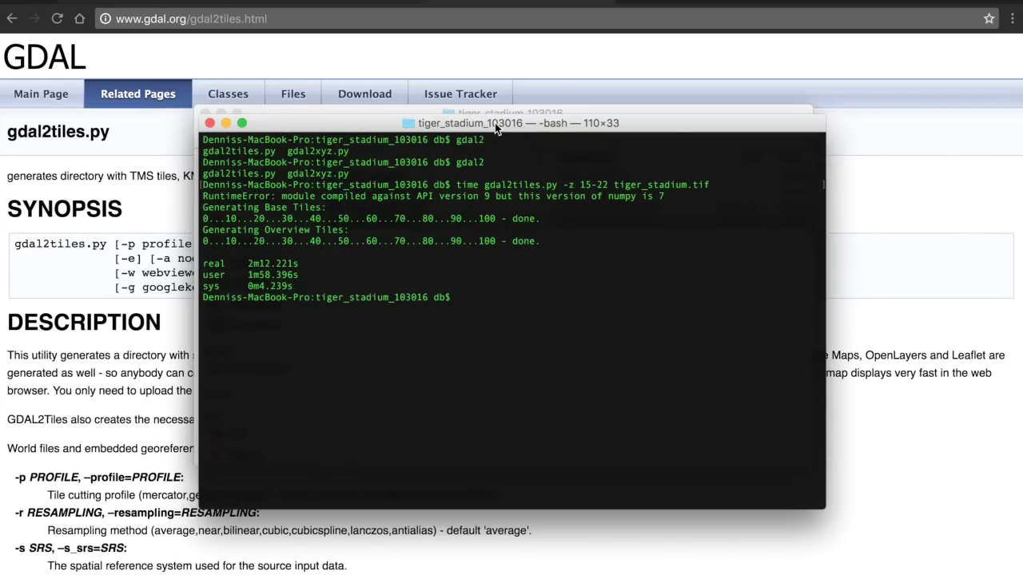
{"action": "key", "text": "super+Tab"}
{"action": "key", "text": "super+Tab"}
{"action": "key", "text": "super+Tab"}
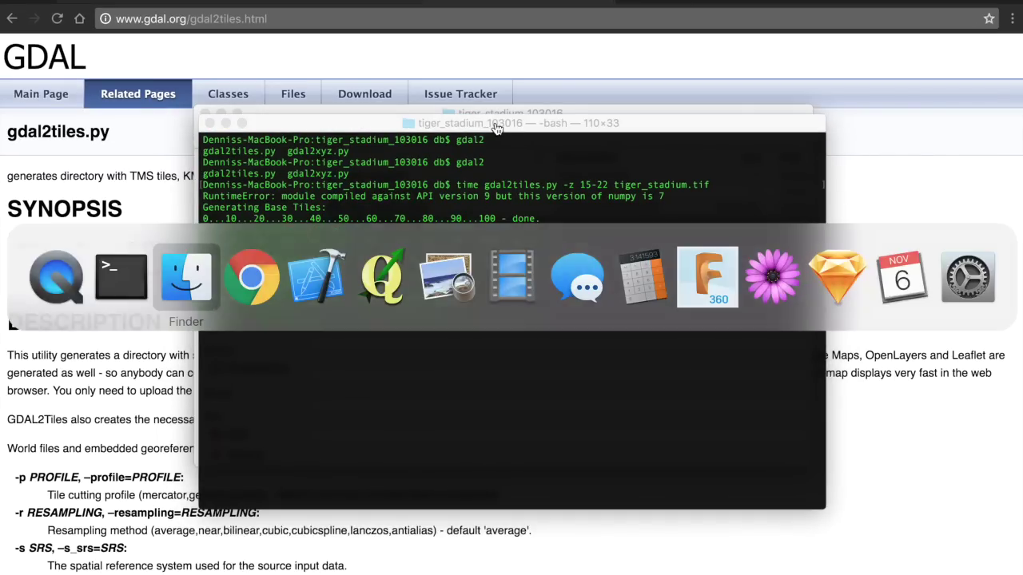
Open the tiger_stadium output folder and browse zoom folder 15 down to column 7454
{"action": "left_click", "coordinate": [400, 176]}
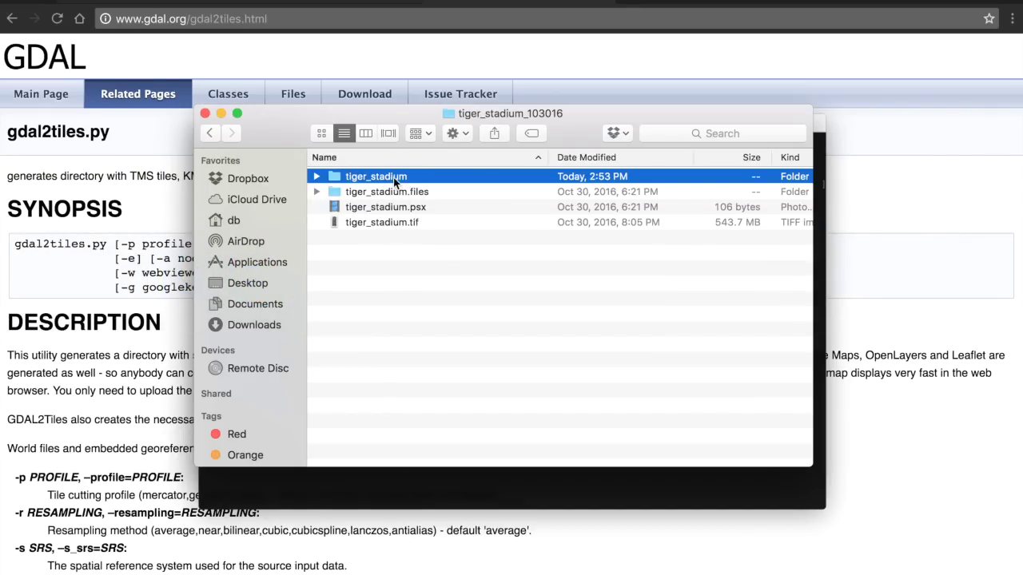
{"action": "double_click", "coordinate": [392, 177]}
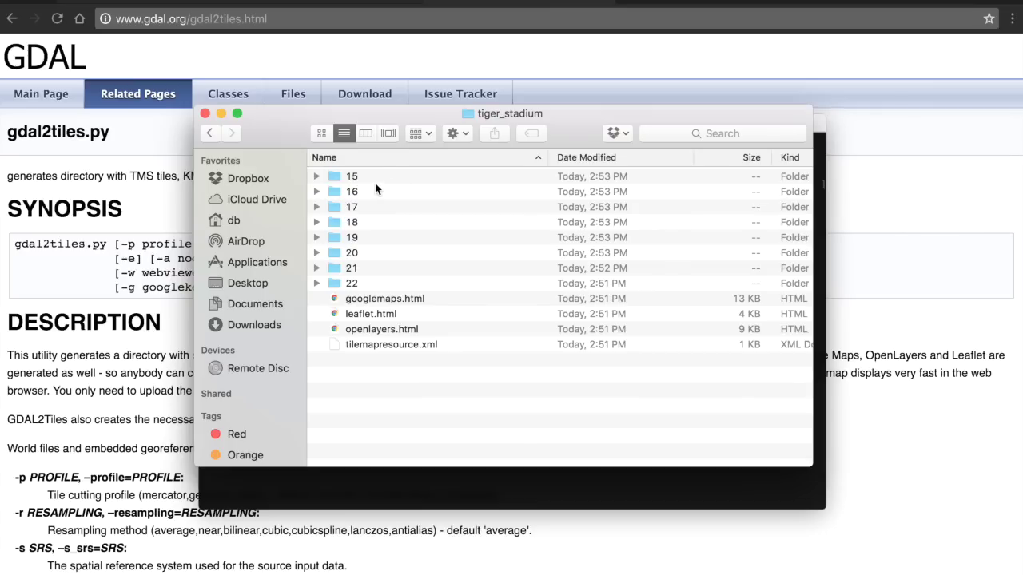
{"action": "left_click", "coordinate": [370, 179]}
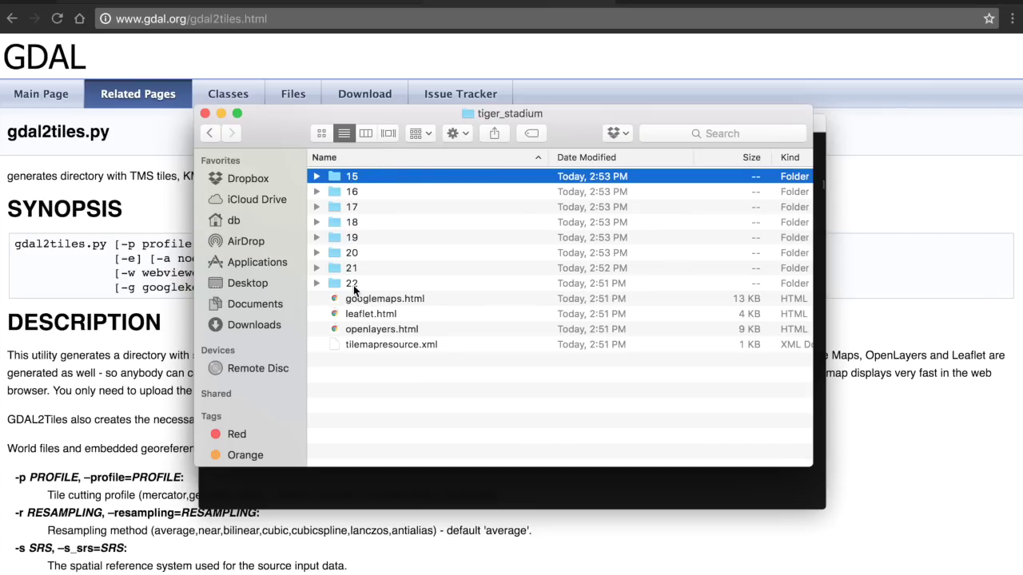
{"action": "left_click", "coordinate": [353, 285]}
{"action": "left_click", "coordinate": [368, 178]}
{"action": "double_click", "coordinate": [383, 178]}
{"action": "double_click", "coordinate": [374, 176]}
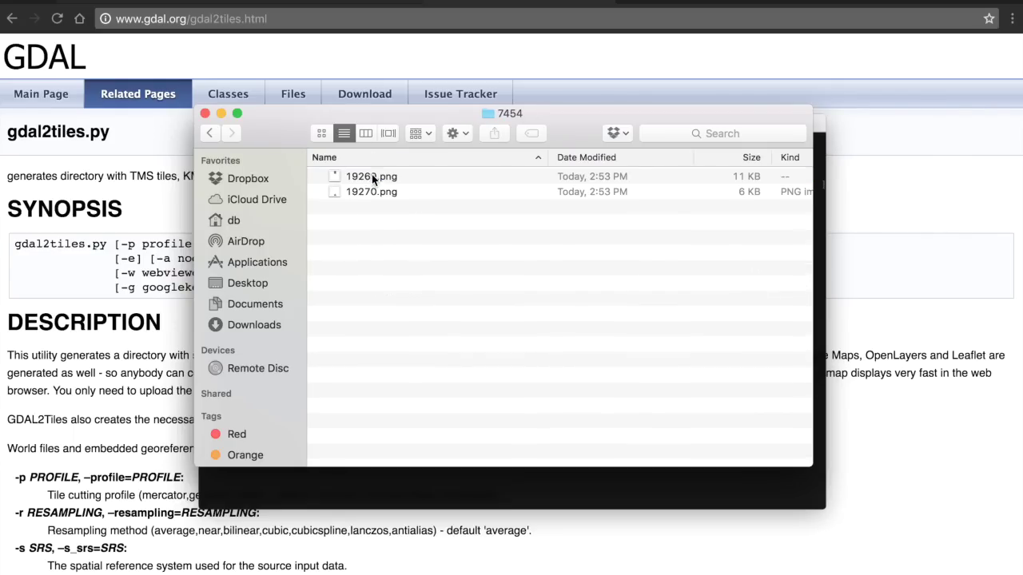
{"action": "left_click", "coordinate": [209, 134]}
{"action": "left_click", "coordinate": [208, 135]}
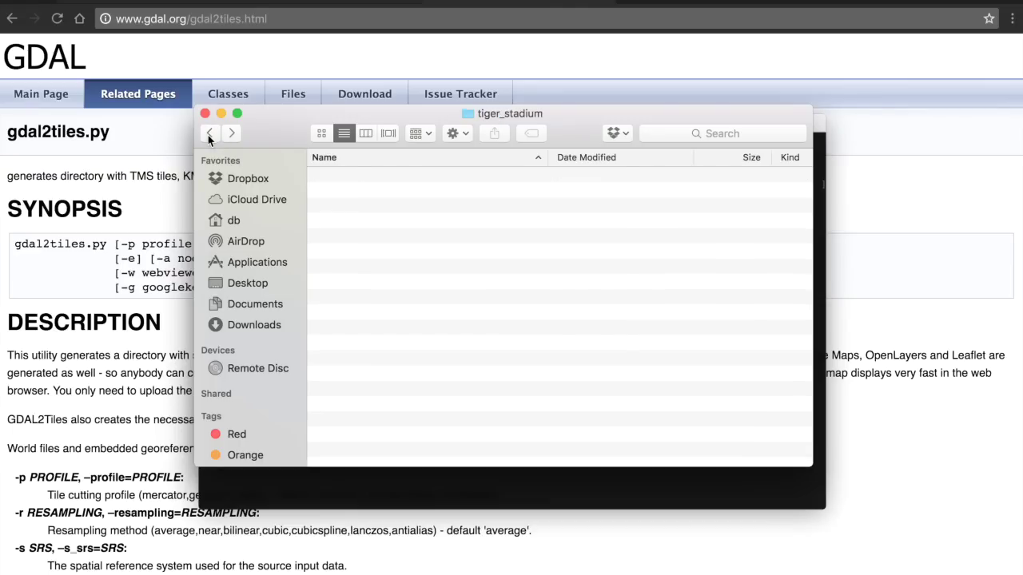
Browse zoom folder 22's tile columns 954169 and 954172 and view tile 2466533.png
{"action": "left_click", "coordinate": [370, 283]}
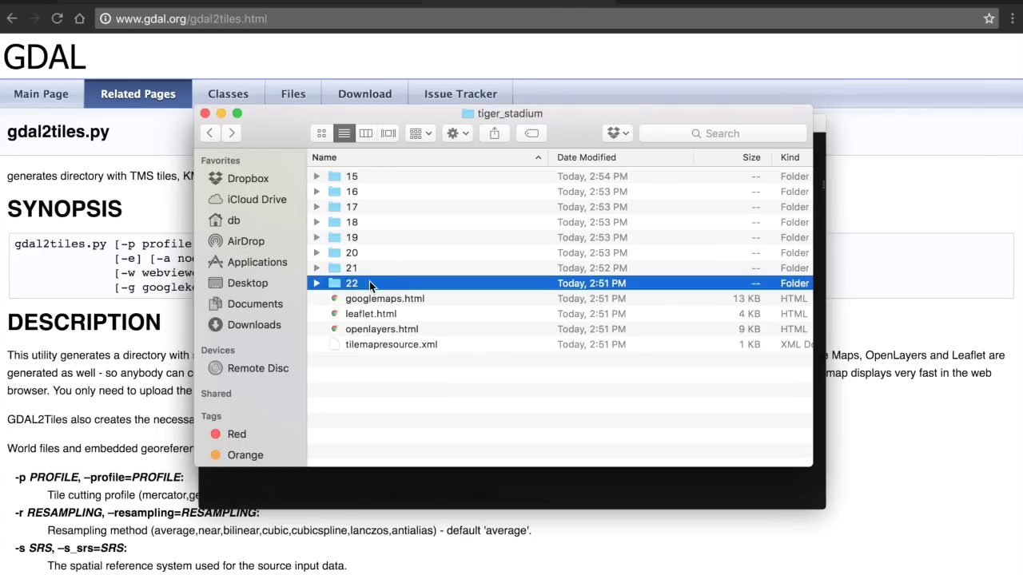
{"action": "double_click", "coordinate": [367, 283]}
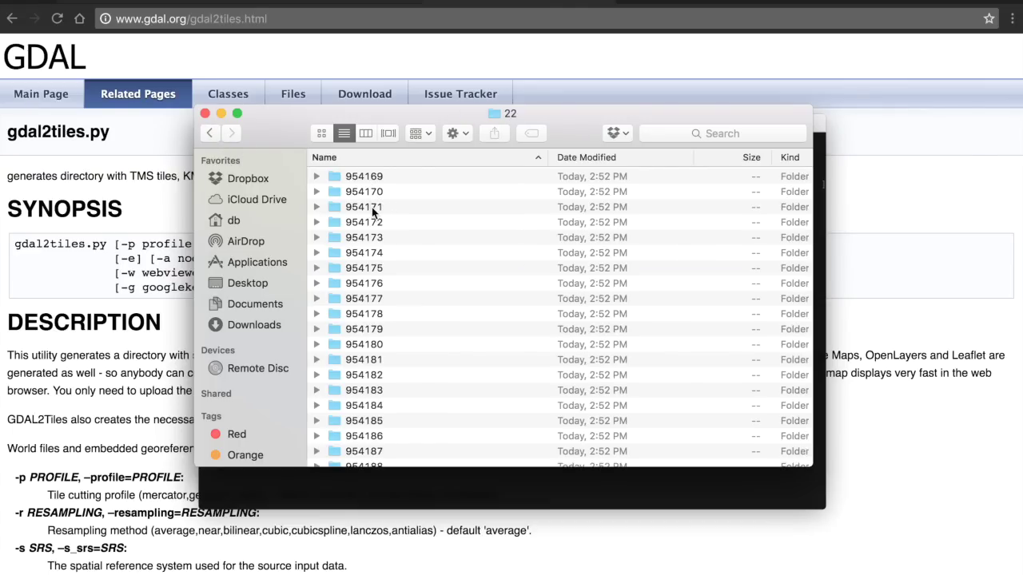
{"action": "scroll", "coordinate": [371, 207], "scroll_direction": "down", "scroll_amount": 4}
{"action": "scroll", "coordinate": [375, 198], "scroll_direction": "up", "scroll_amount": 4}
{"action": "left_click", "coordinate": [370, 175]}
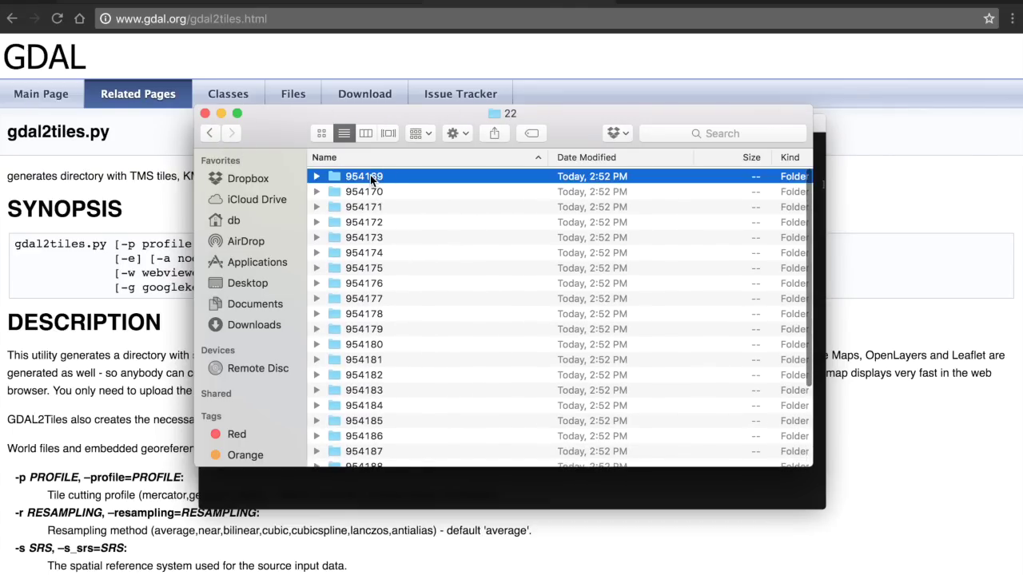
{"action": "double_click", "coordinate": [370, 176]}
{"action": "scroll", "coordinate": [412, 209], "scroll_direction": "down", "scroll_amount": 10}
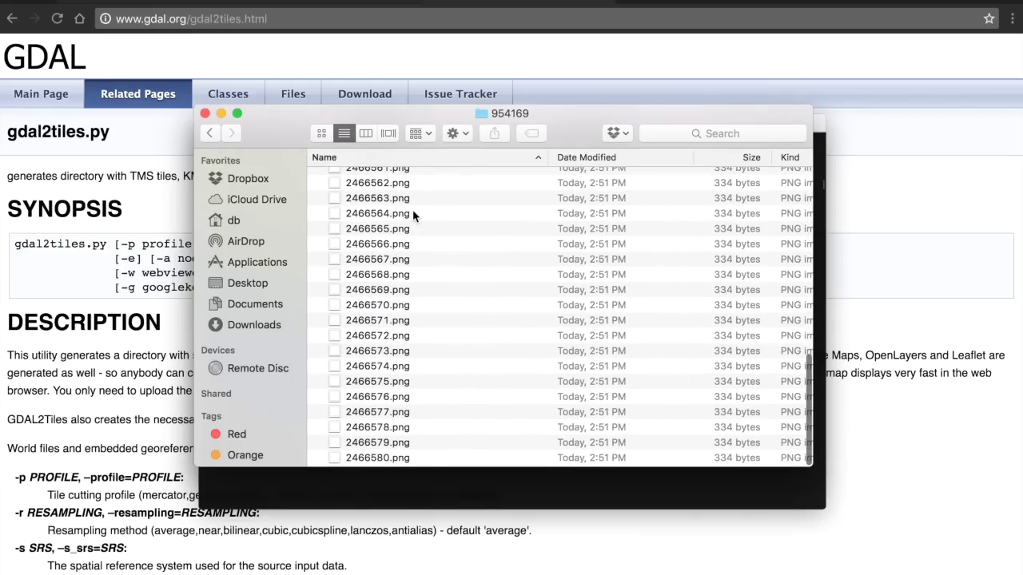
{"action": "left_click", "coordinate": [209, 133]}
{"action": "left_click", "coordinate": [372, 227]}
{"action": "double_click", "coordinate": [373, 227]}
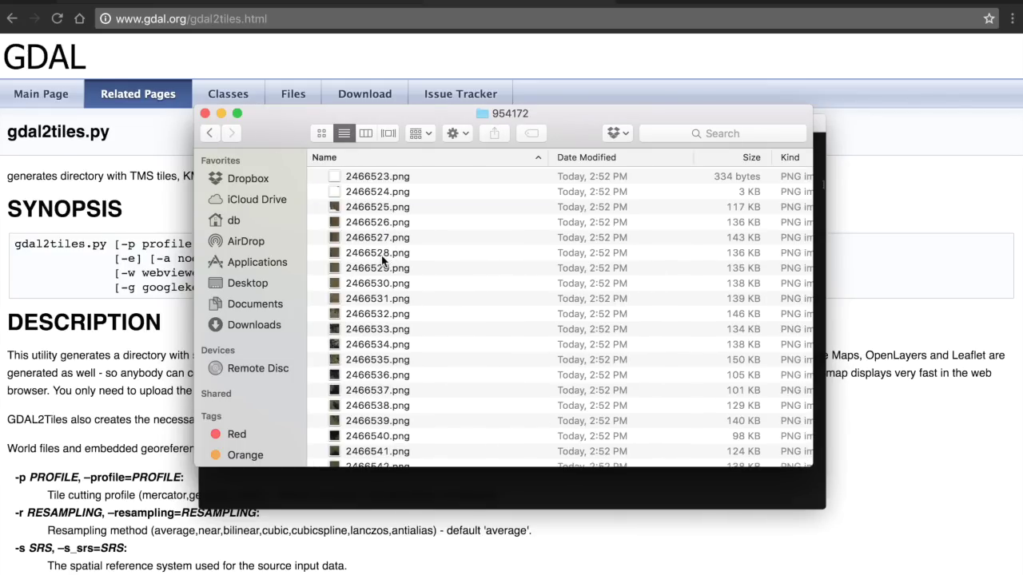
{"action": "double_click", "coordinate": [369, 329]}
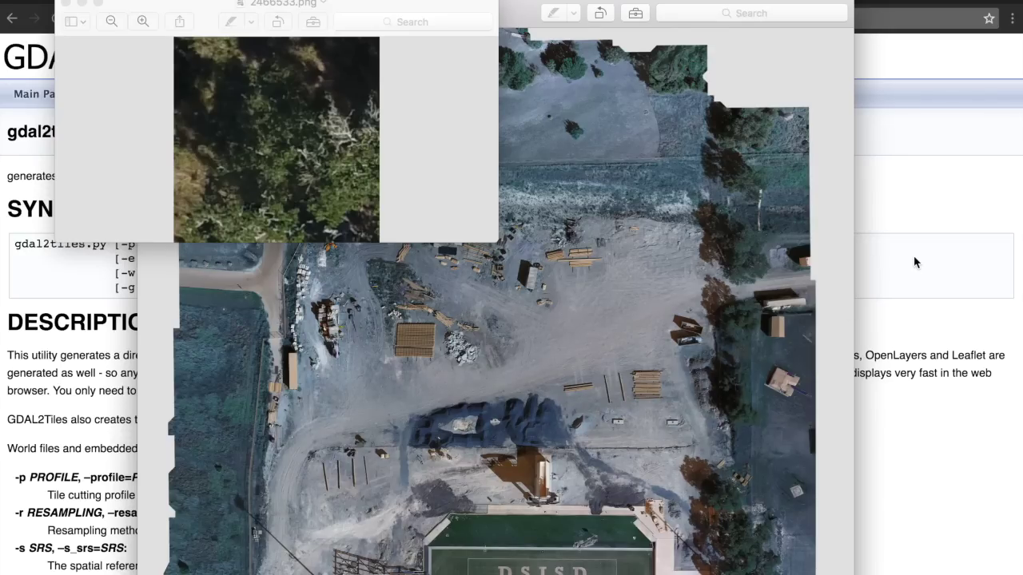
Return to the tiger_stadium folder and open openlayers.html in the browser
{"action": "key", "text": "super+Tab"}
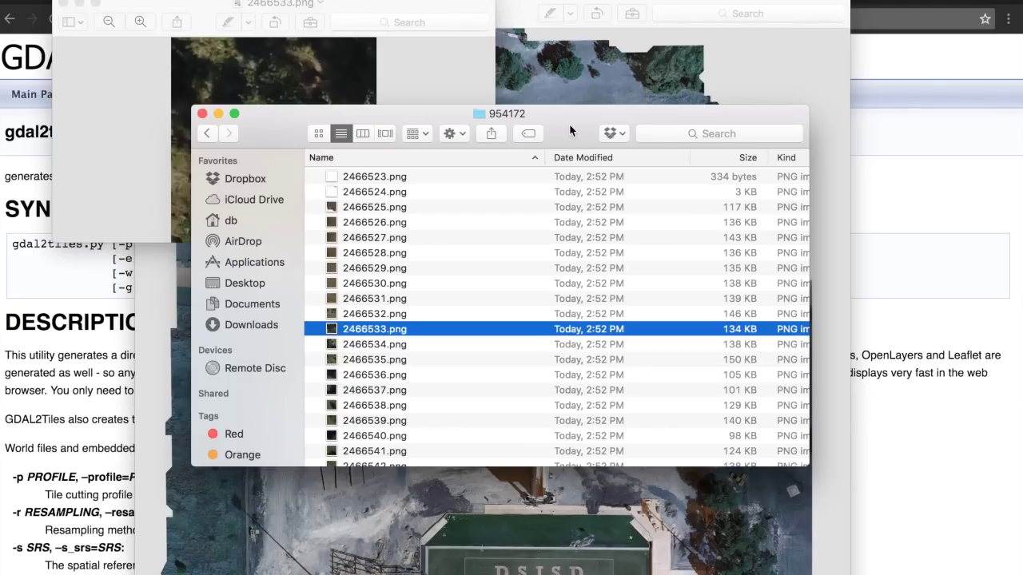
{"action": "left_click", "coordinate": [206, 134]}
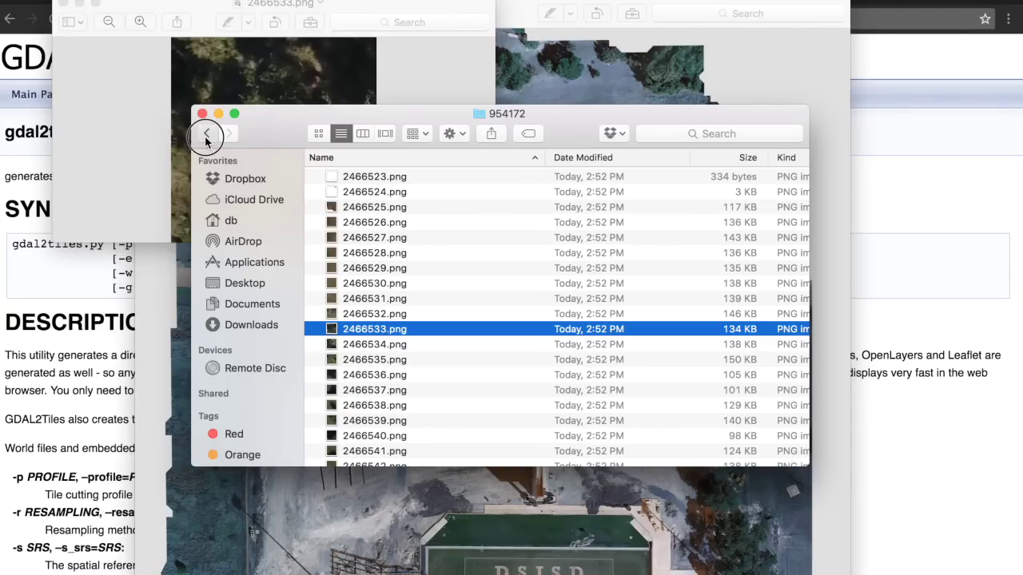
{"action": "left_click", "coordinate": [207, 133]}
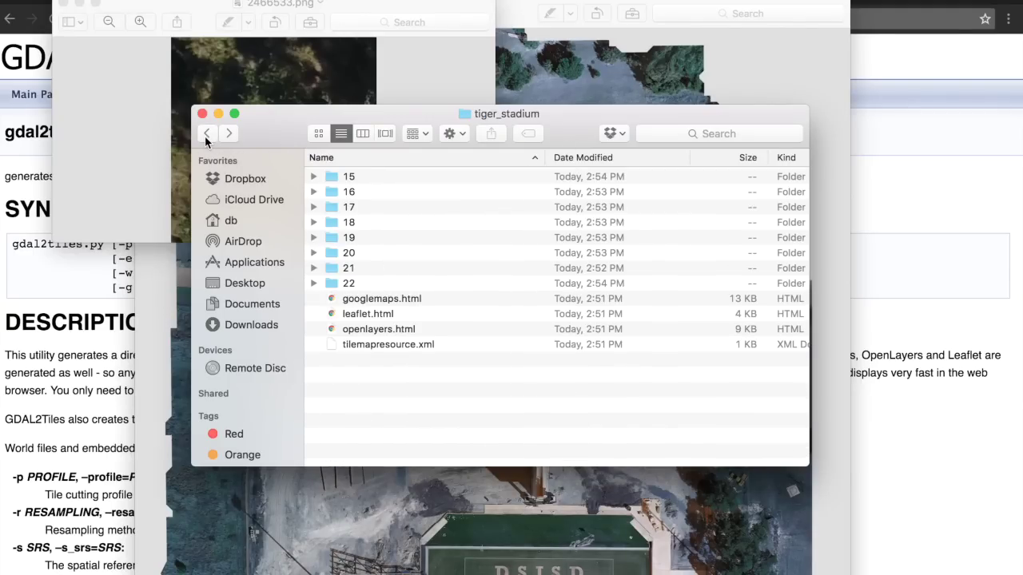
{"action": "left_click", "coordinate": [406, 333]}
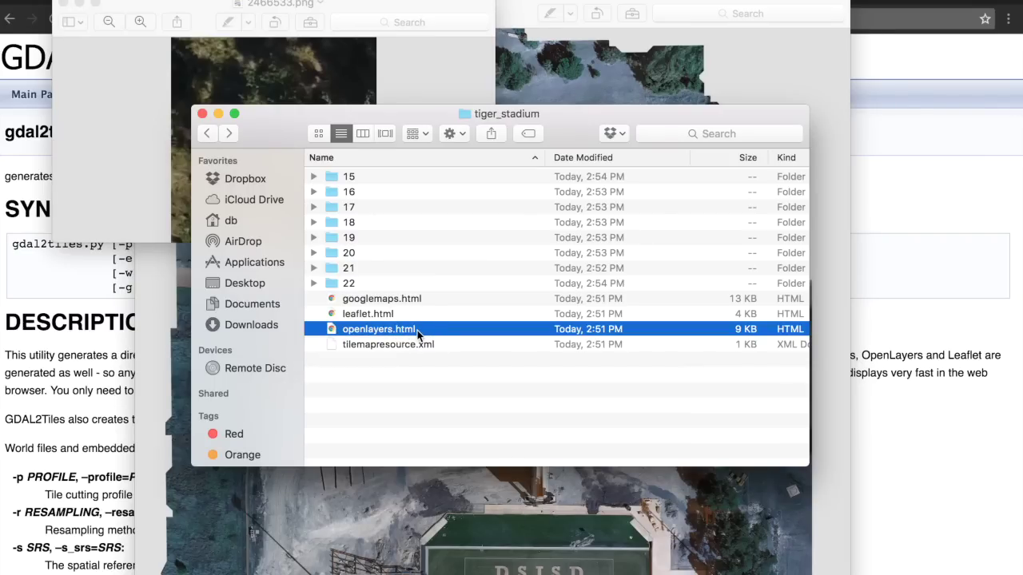
{"action": "double_click", "coordinate": [417, 331]}
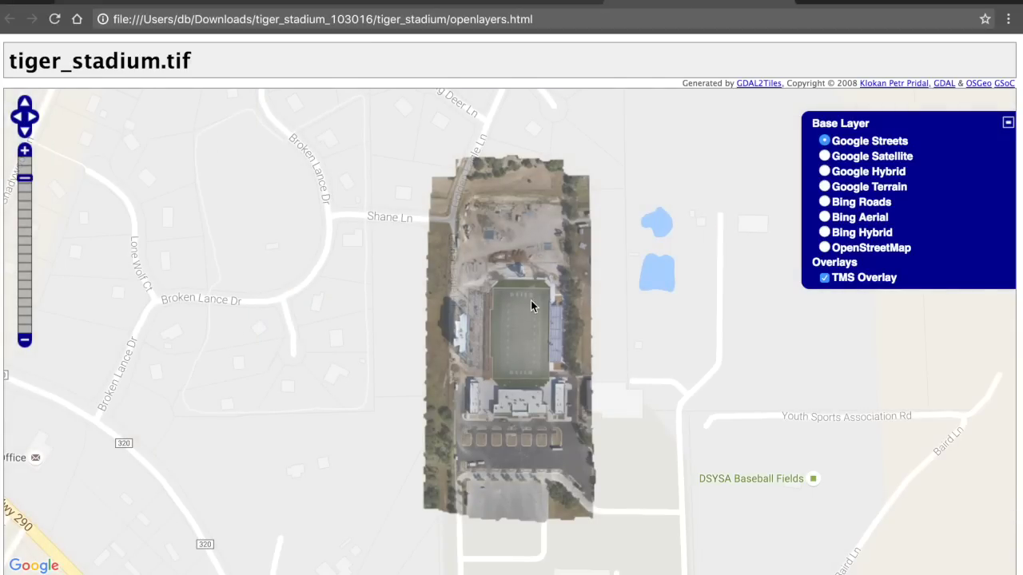
Zoom to the stadium and compare the TMS Overlay on Google Hybrid and Google Streets
{"action": "double_click", "coordinate": [541, 340]}
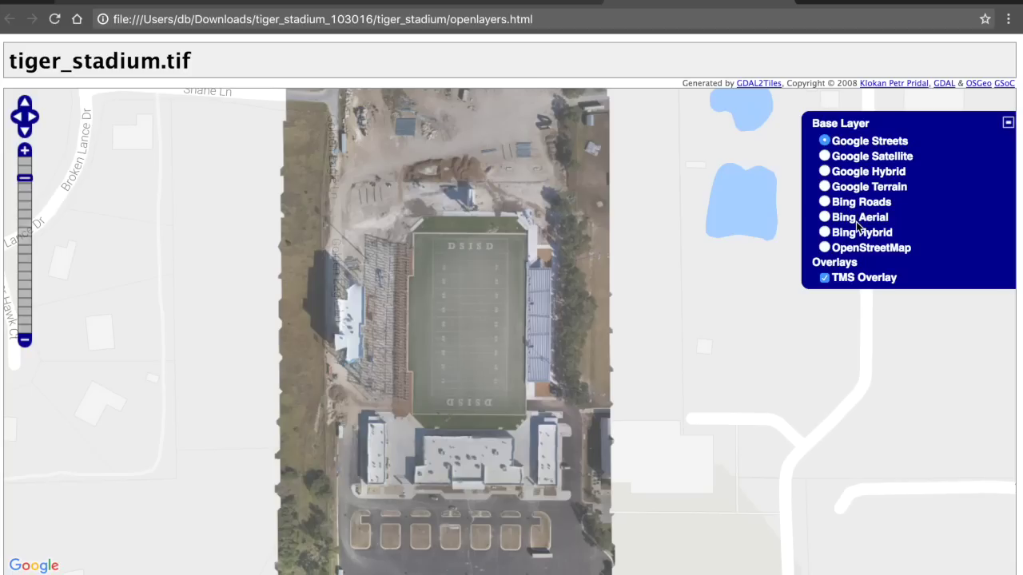
{"action": "left_click", "coordinate": [825, 171]}
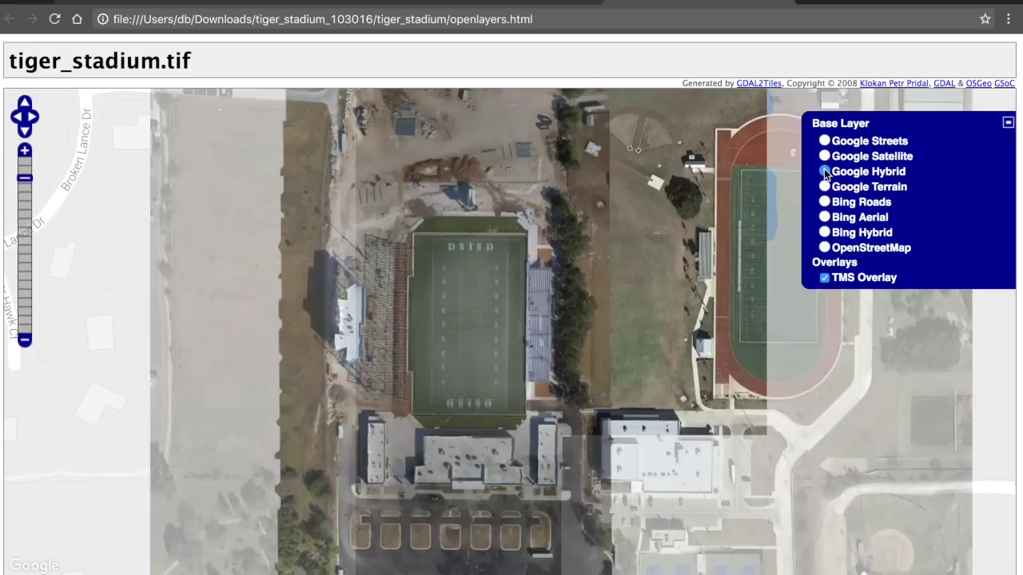
{"action": "left_click", "coordinate": [825, 278]}
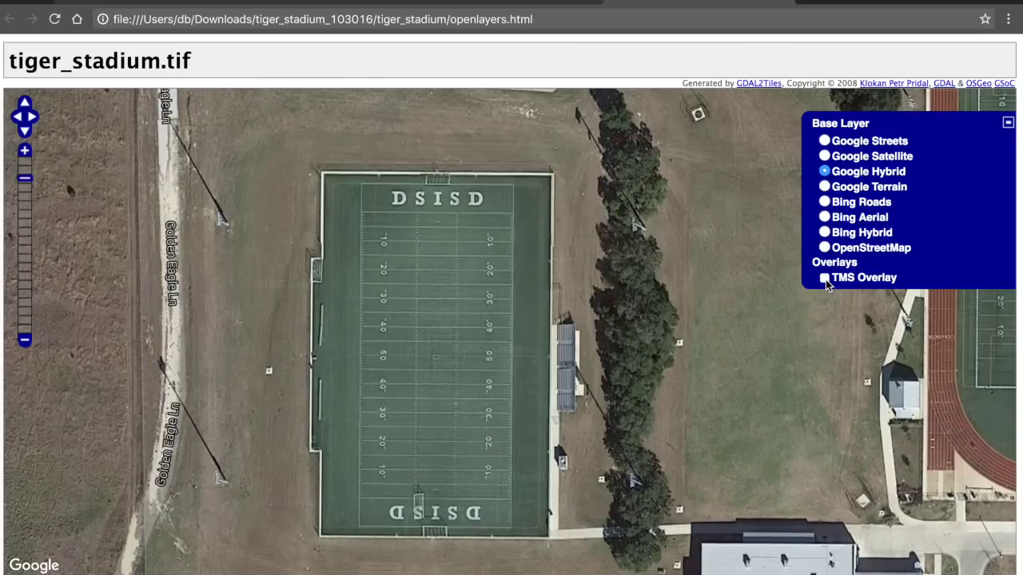
{"action": "left_click", "coordinate": [825, 278]}
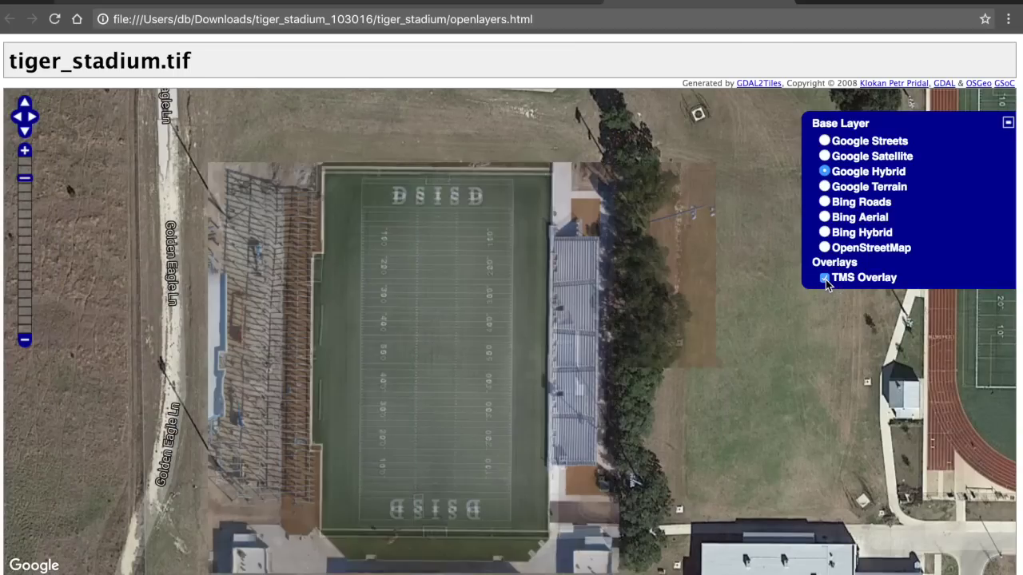
{"action": "left_click", "coordinate": [825, 141]}
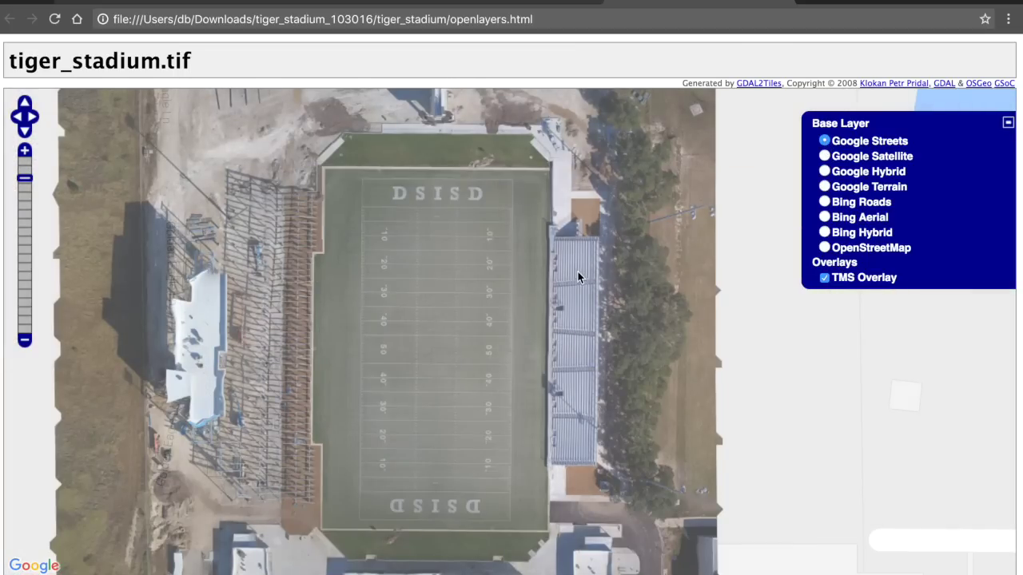
{"action": "left_click_drag", "start_coordinate": [578, 278], "coordinate": [631, 278]}
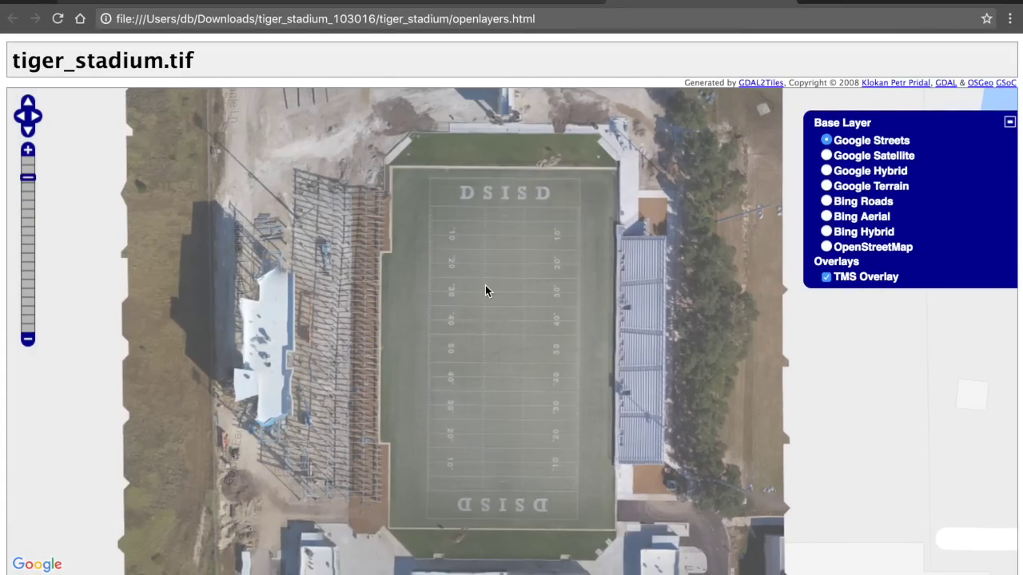
{"action": "key", "text": "super+Tab"}
{"action": "key", "text": "super+Tab"}
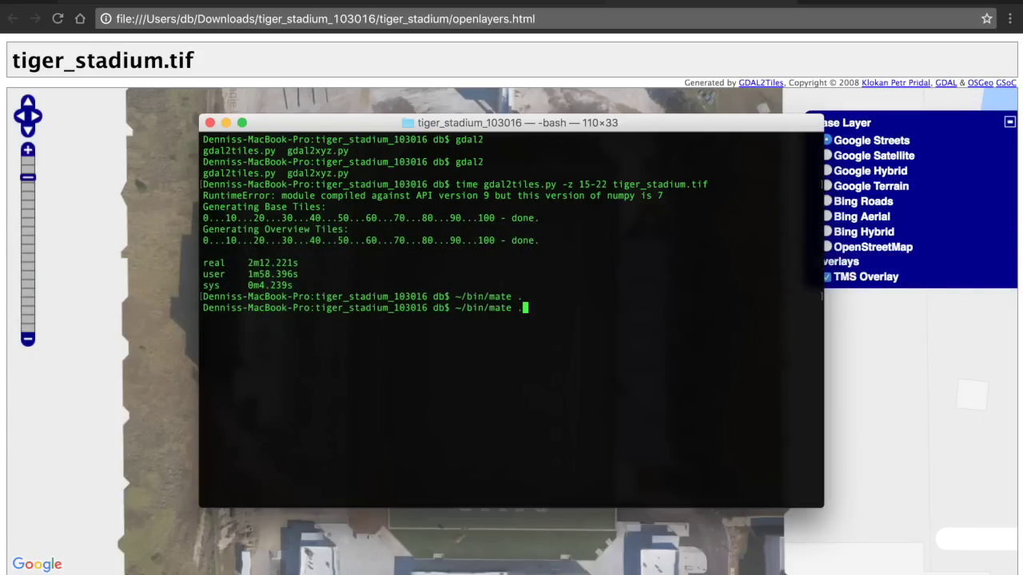
Open openlayers.html in TextMate via mate . and change setOpacity 0.7 to 1.0 on line 92
{"action": "key", "text": "Return"}
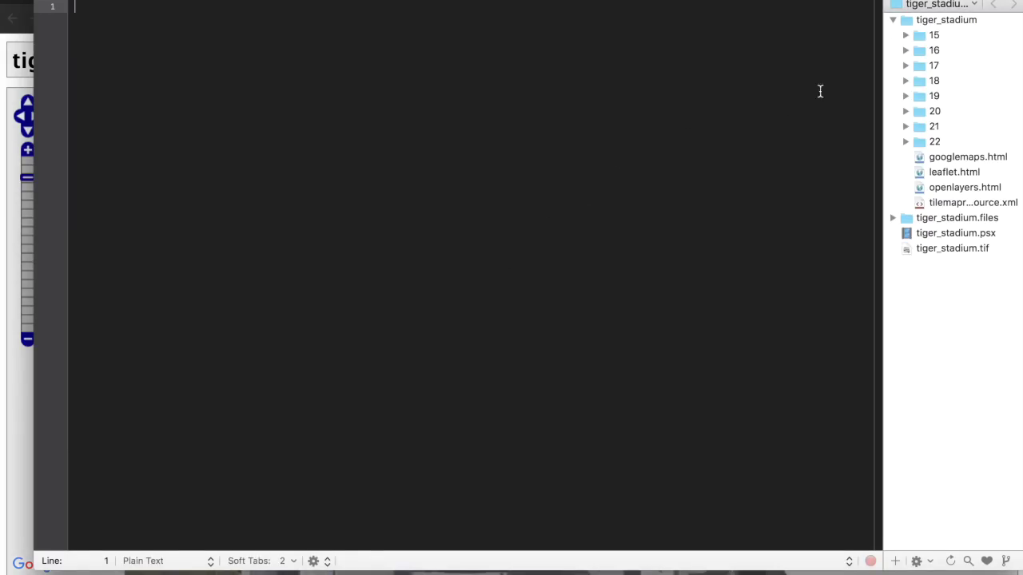
{"action": "left_click", "coordinate": [976, 190]}
{"action": "scroll", "coordinate": [787, 201], "scroll_direction": "up", "scroll_amount": 4}
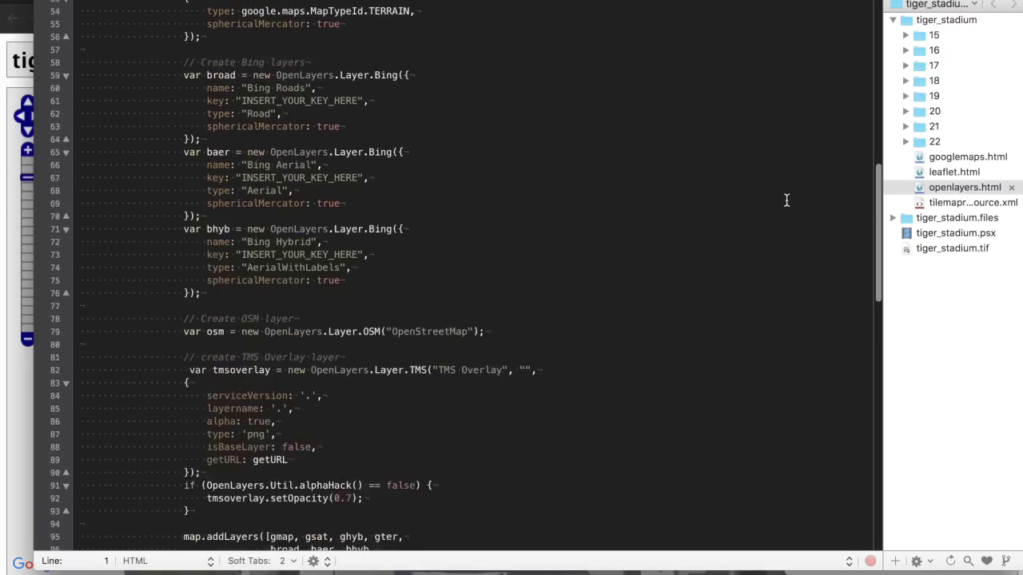
{"action": "scroll", "coordinate": [787, 200], "scroll_direction": "down", "scroll_amount": 2}
{"action": "scroll", "coordinate": [787, 200], "scroll_direction": "up", "scroll_amount": 6}
{"action": "scroll", "coordinate": [786, 200], "scroll_direction": "down", "scroll_amount": 3}
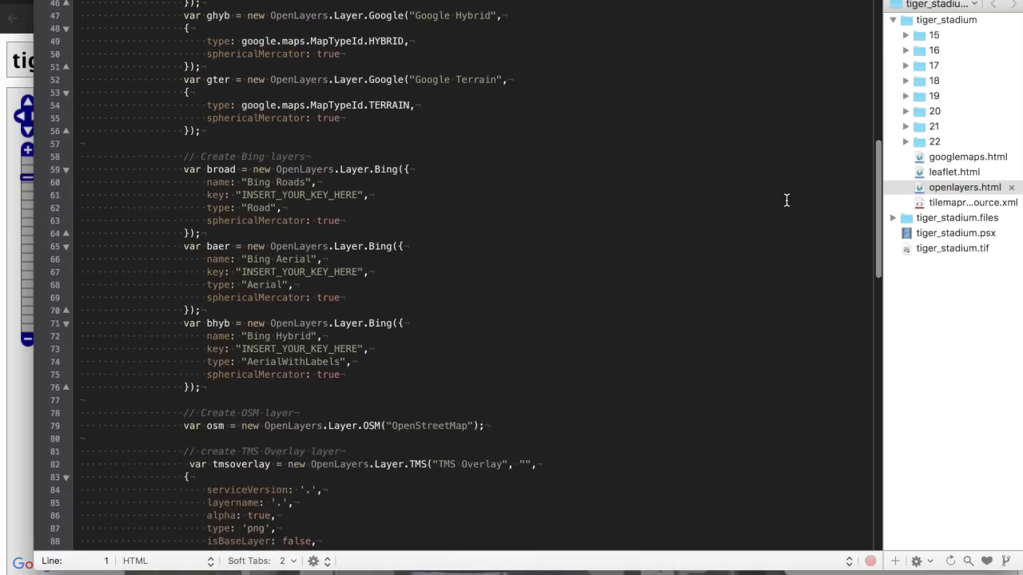
{"action": "scroll", "coordinate": [786, 201], "scroll_direction": "down", "scroll_amount": 9}
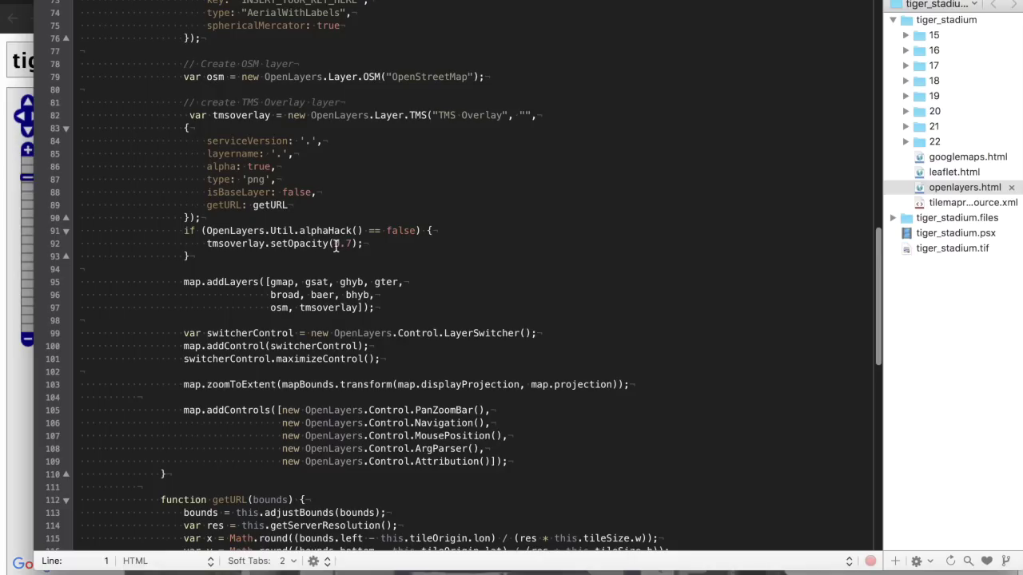
{"action": "left_click_drag", "start_coordinate": [336, 245], "coordinate": [352, 246]}
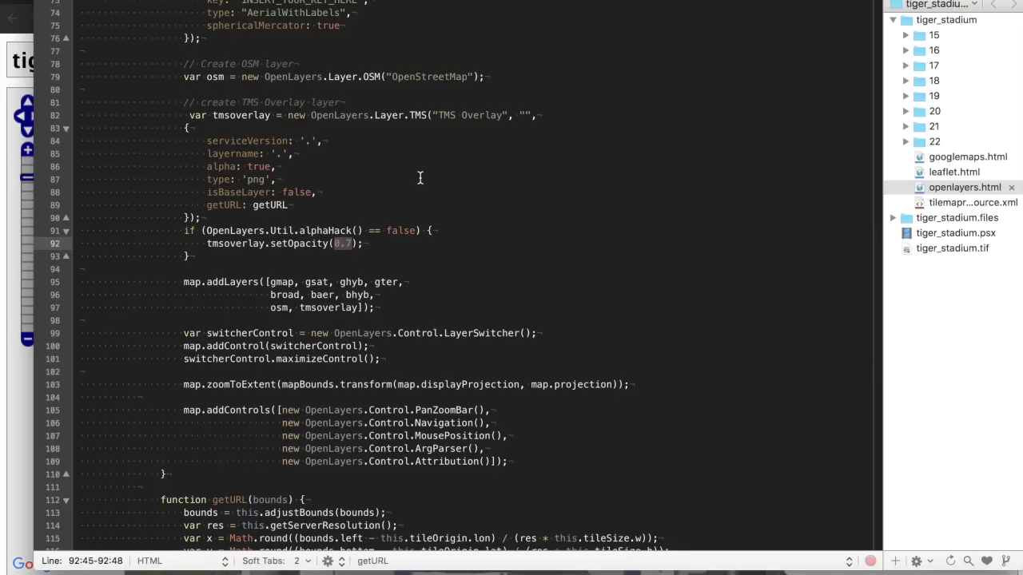
{"action": "type", "text": "1.0"}
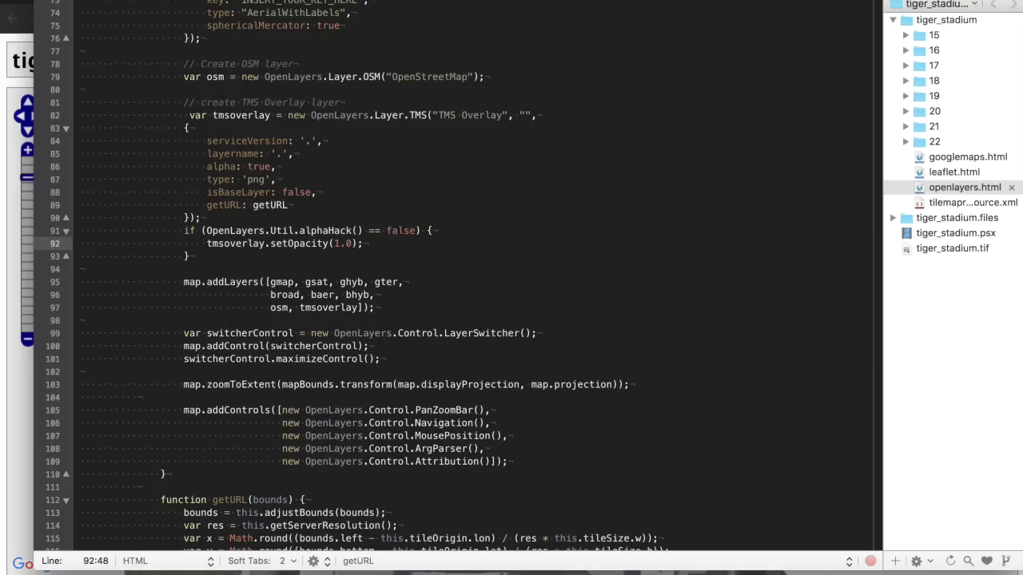
{"action": "key", "text": "super+Tab"}
{"action": "key", "text": "super+Tab"}
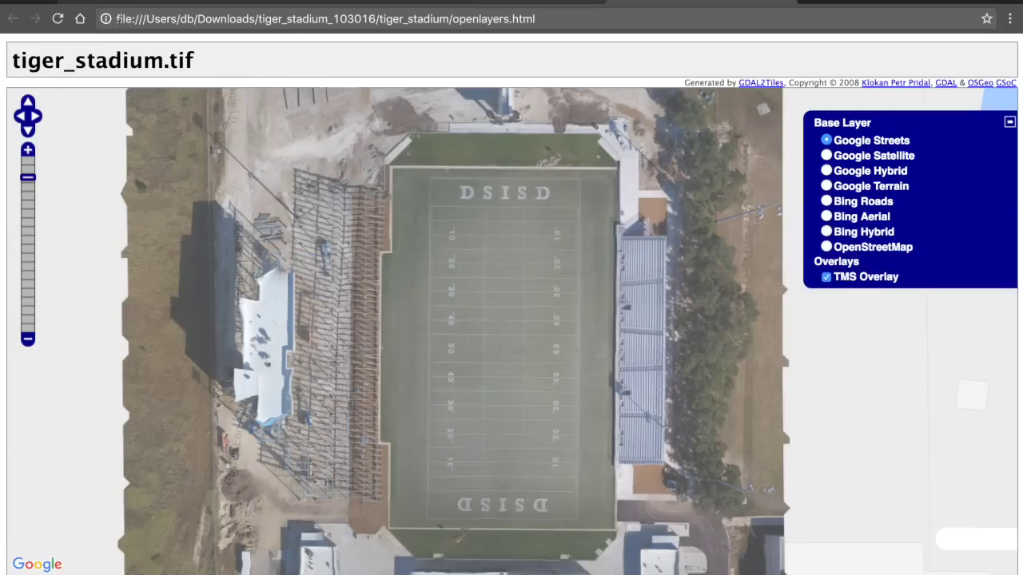
Reload the OpenLayers page, zoom in on the opaque stadium overlay, and switch the base map to Google Hybrid
{"action": "left_click", "coordinate": [57, 19]}
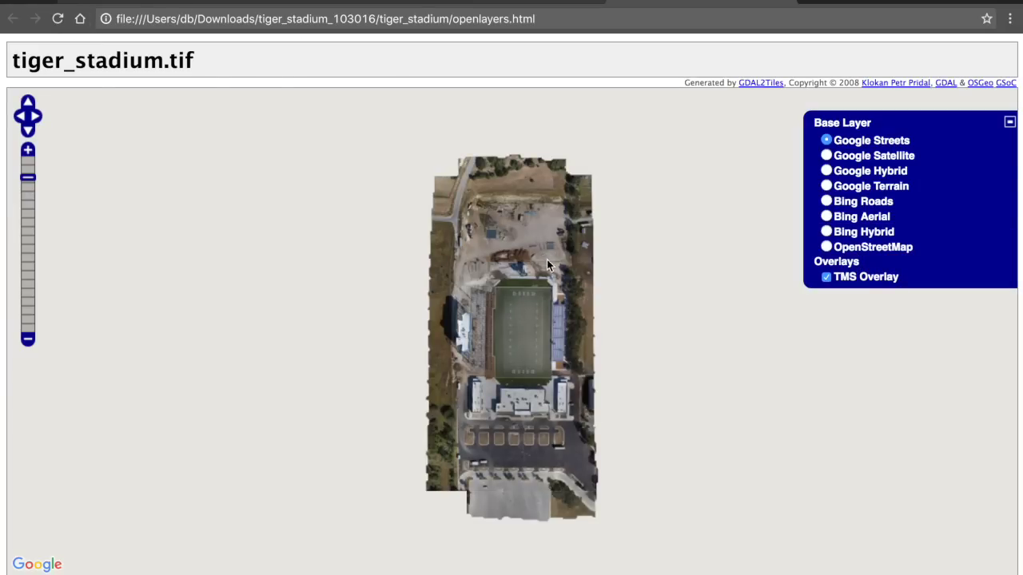
{"action": "double_click", "coordinate": [541, 314]}
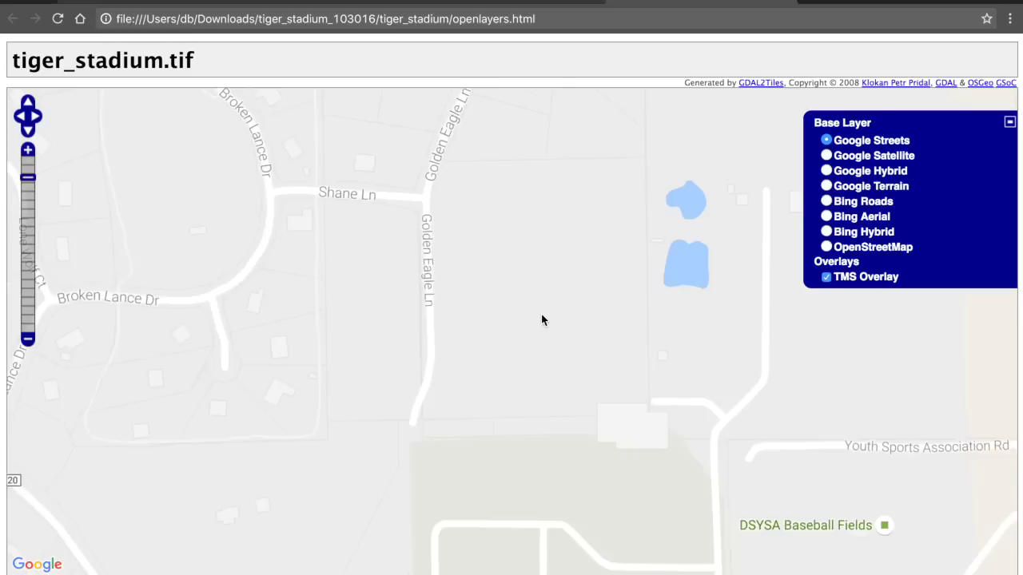
{"action": "double_click", "coordinate": [541, 316]}
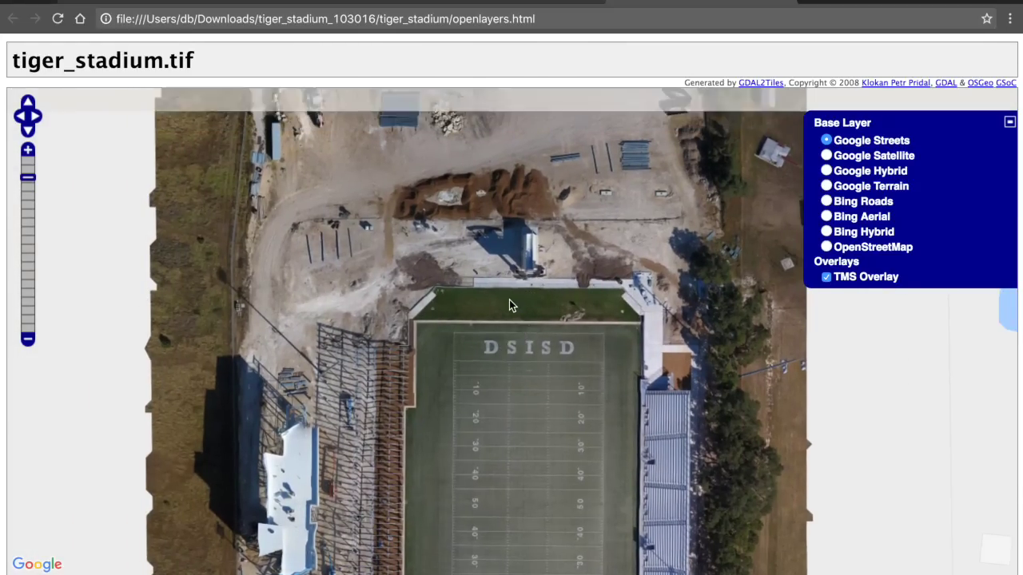
{"action": "left_click", "coordinate": [826, 170]}
Open googlemaps.html from the tiger_stadium folder in Chrome and check the Console for its invalid-key errors
{"action": "key", "text": "super+Tab"}
{"action": "key", "text": "super+Tab"}
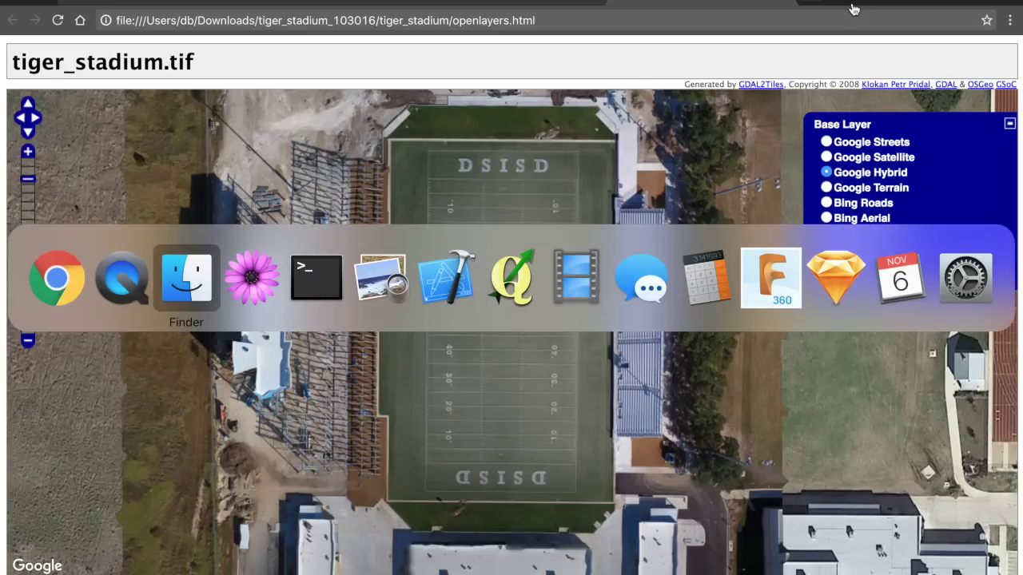
{"action": "left_click", "coordinate": [393, 319]}
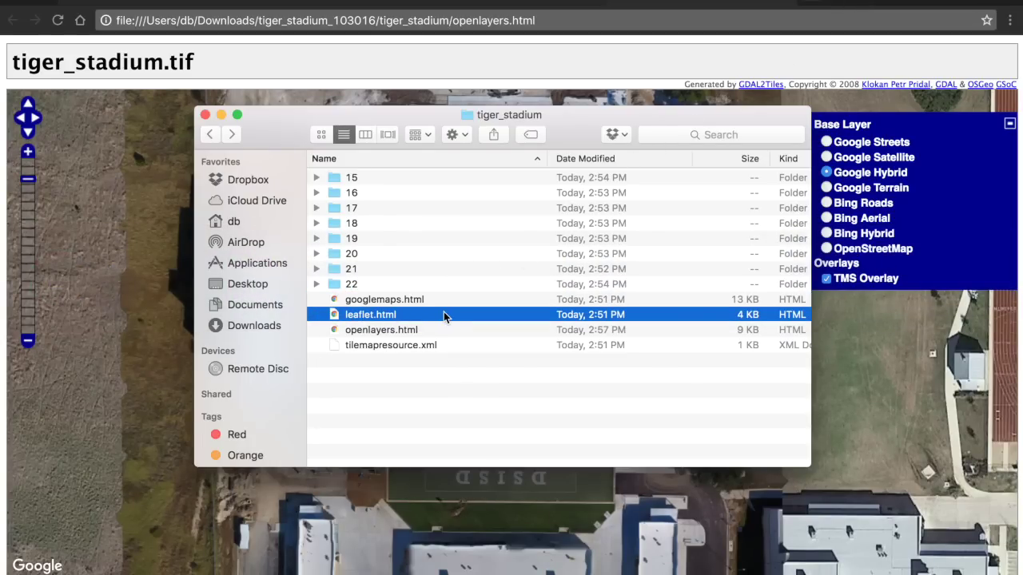
{"action": "double_click", "coordinate": [415, 302]}
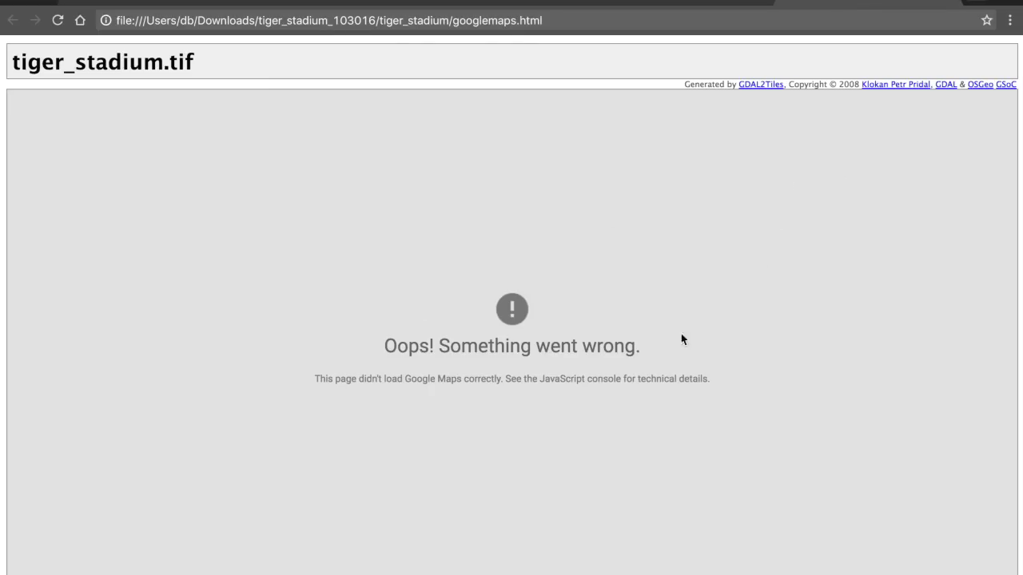
{"action": "key", "text": "super+alt+j"}
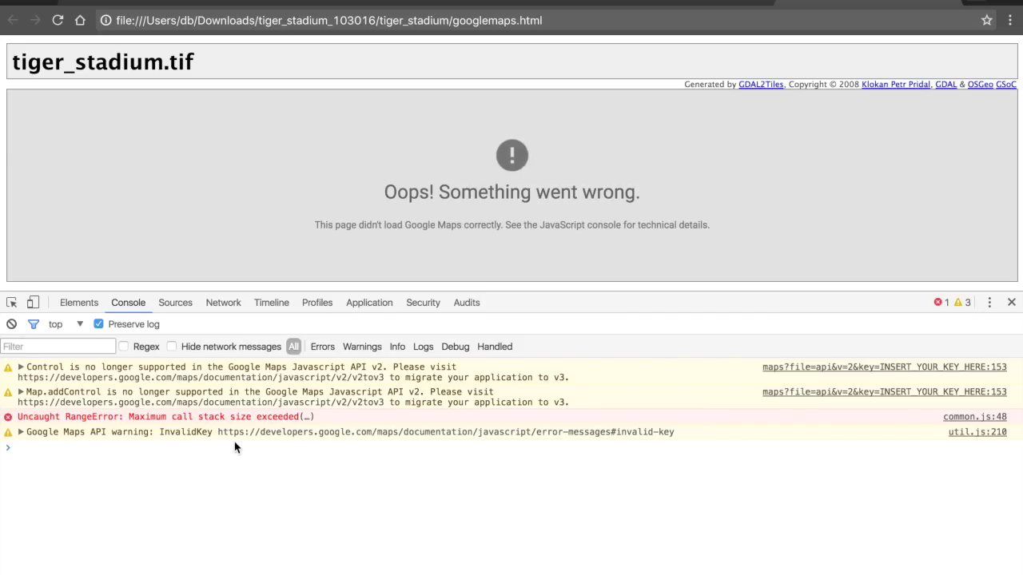
{"action": "key", "text": "super+Tab"}
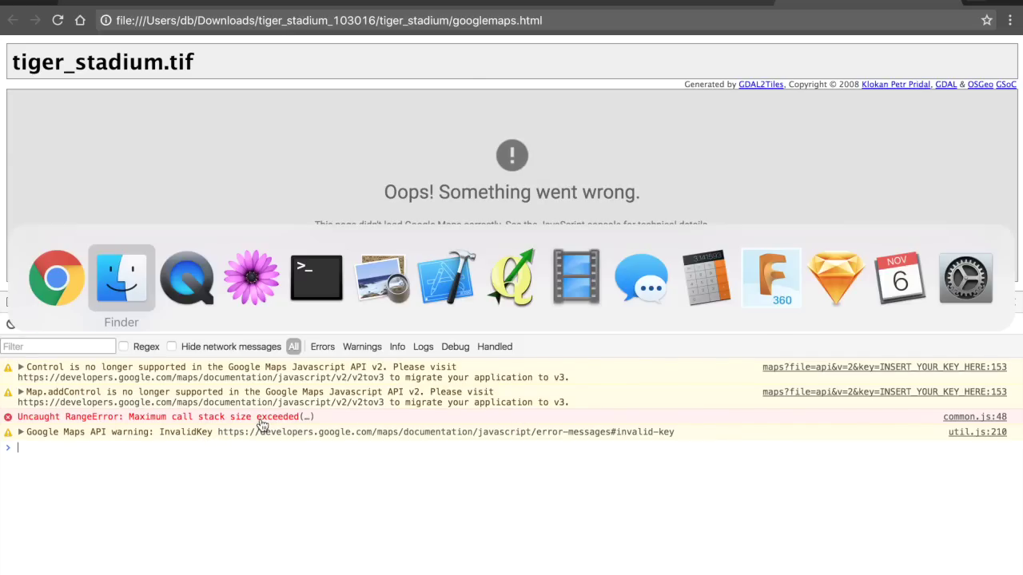
{"action": "key", "text": "super+Tab"}
{"action": "key", "text": "super+Tab"}
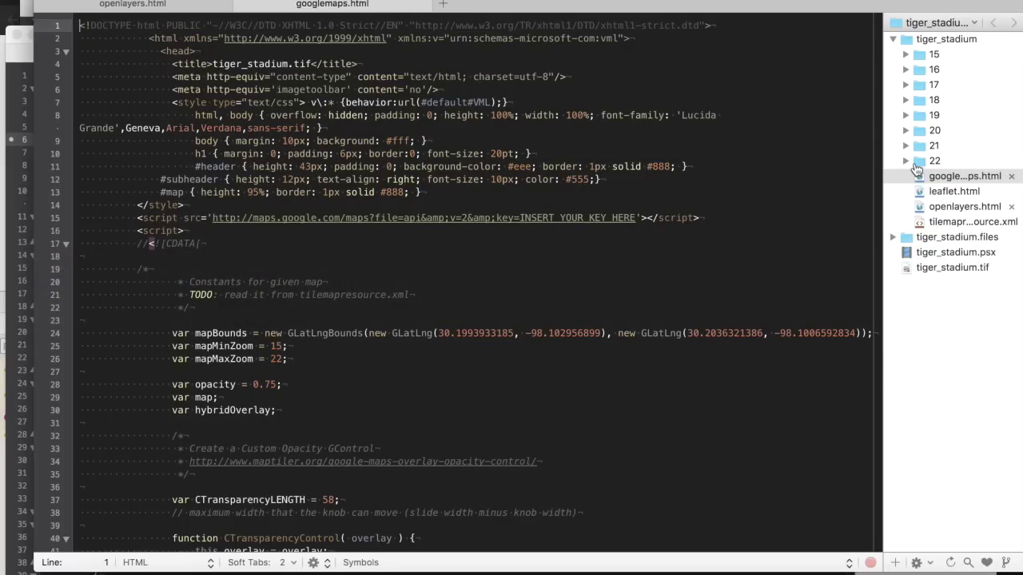
Replace the INSERT YOUR KEY HERE placeholder on line 15 with the Google Maps API key
{"action": "left_click", "coordinate": [942, 175]}
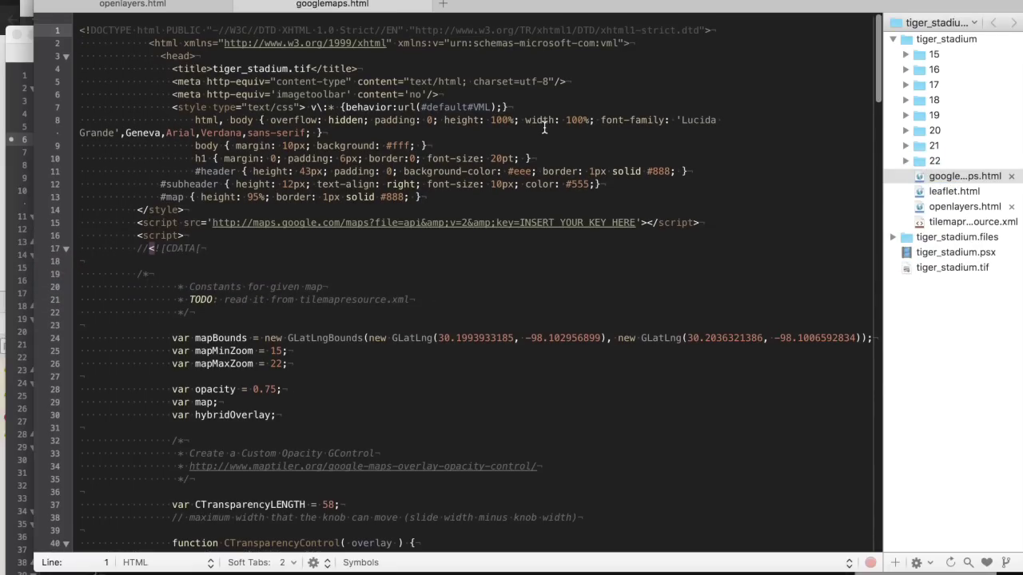
{"action": "scroll", "coordinate": [544, 128], "scroll_direction": "down", "scroll_amount": 1}
{"action": "scroll", "coordinate": [399, 151], "scroll_direction": "up", "scroll_amount": 1}
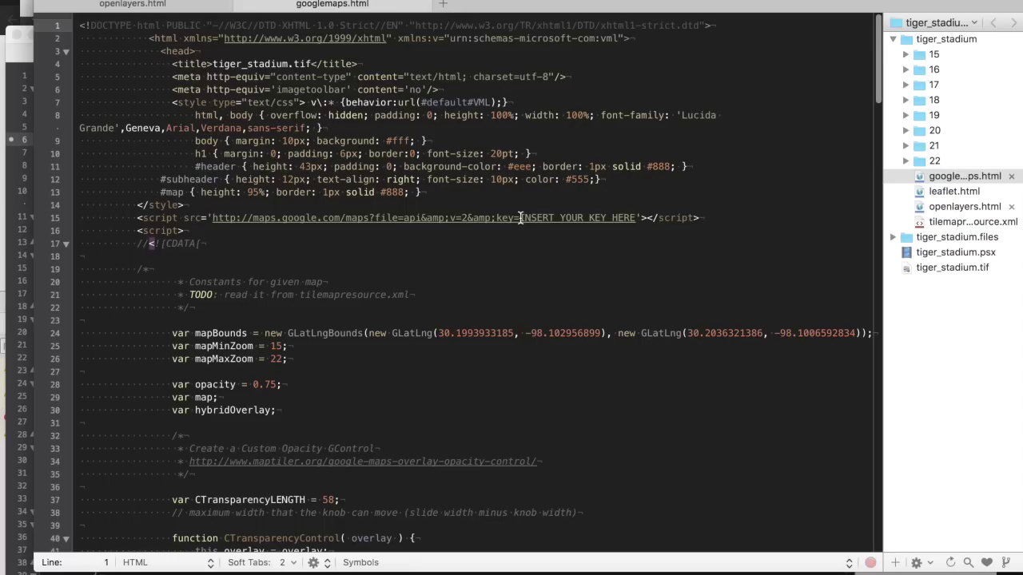
{"action": "left_click_drag", "start_coordinate": [520, 217], "coordinate": [635, 218]}
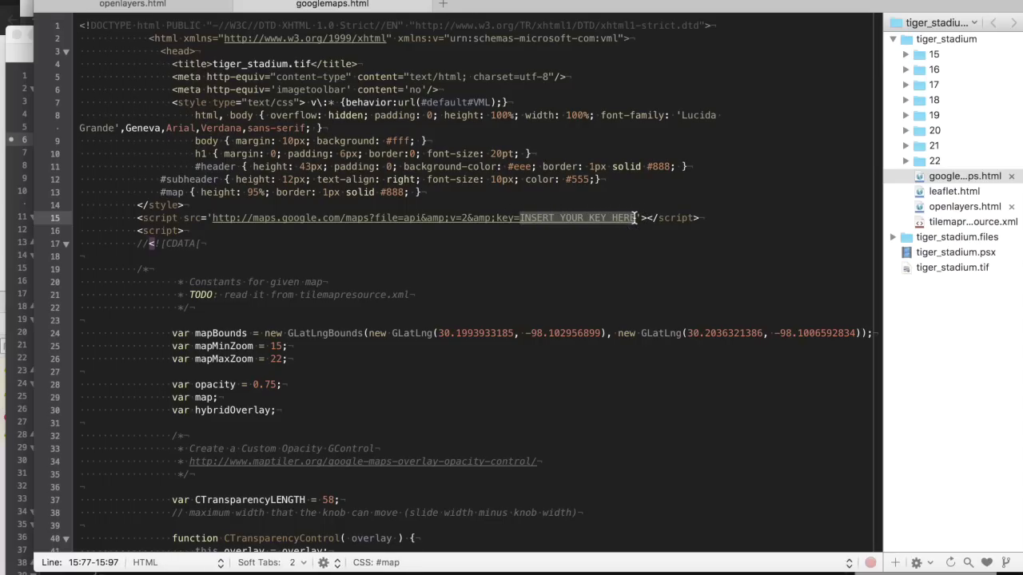
{"action": "key", "text": "super+v"}
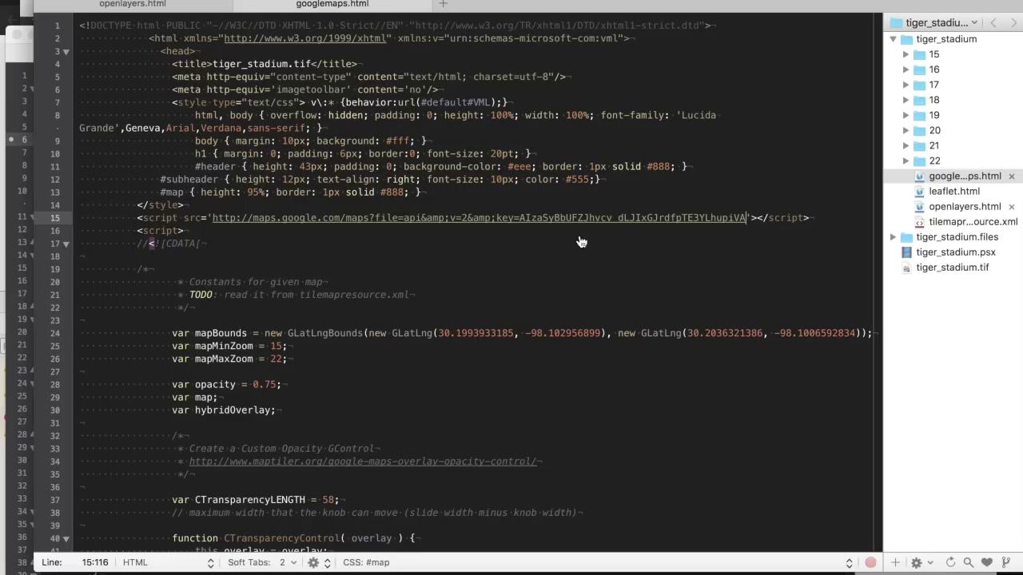
Close DevTools and reload googlemaps.html in Chrome so the stadium satellite map loads
{"action": "key", "text": "super+Tab"}
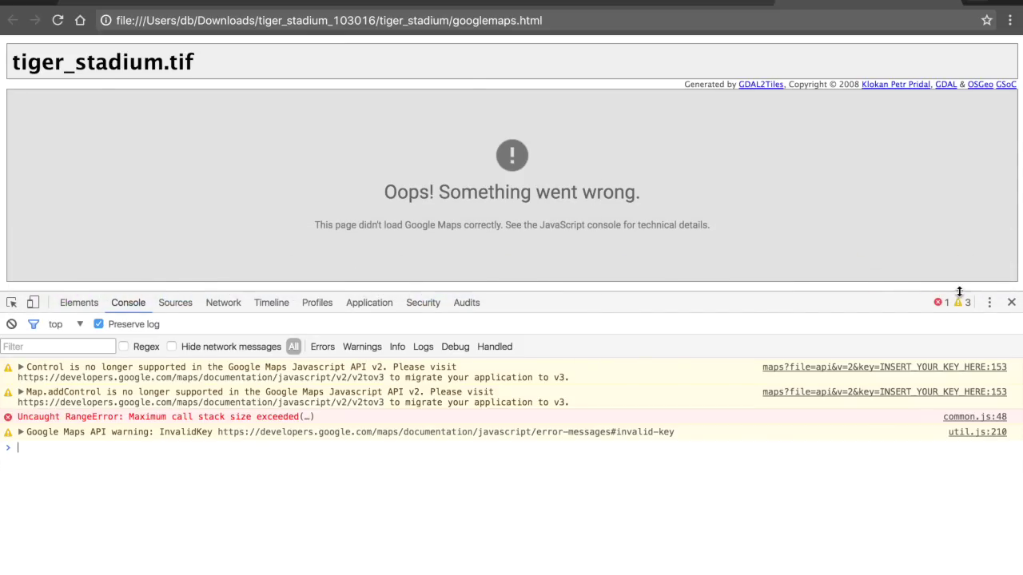
{"action": "left_click", "coordinate": [1010, 302]}
{"action": "key", "text": "super+r"}
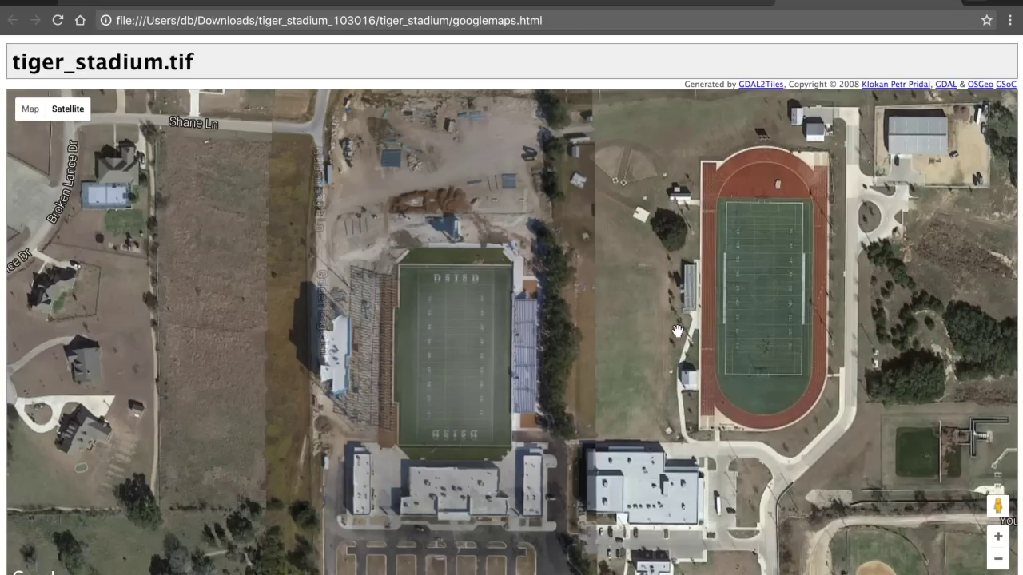
{"action": "key", "text": "super+Tab"}
Change 'var opacity = 0.75;' on line 28 of googlemaps.html to 1
{"action": "scroll", "coordinate": [466, 299], "scroll_direction": "down", "scroll_amount": 4}
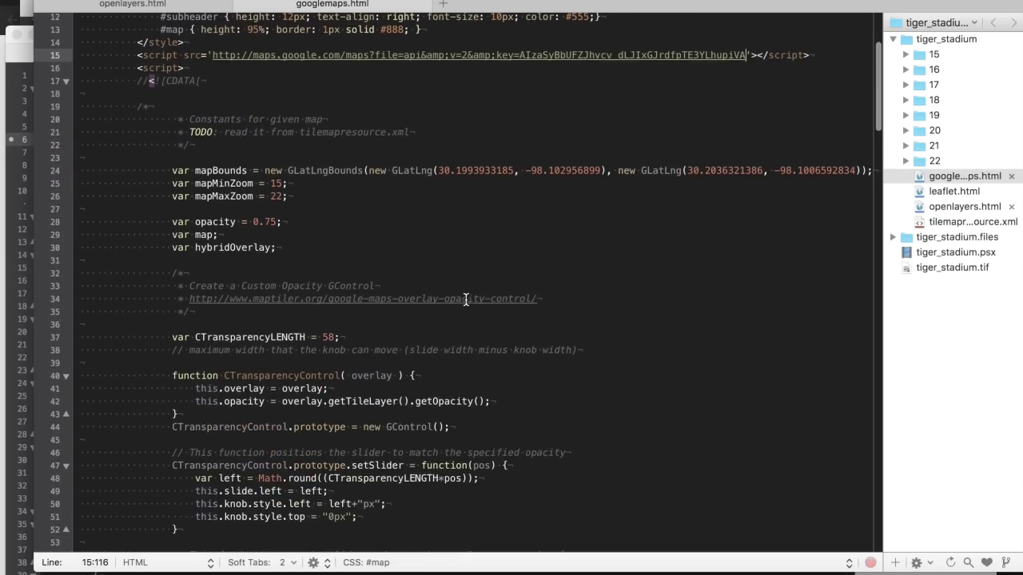
{"action": "scroll", "coordinate": [466, 299], "scroll_direction": "down", "scroll_amount": 1}
{"action": "left_click_drag", "start_coordinate": [253, 210], "coordinate": [275, 211]}
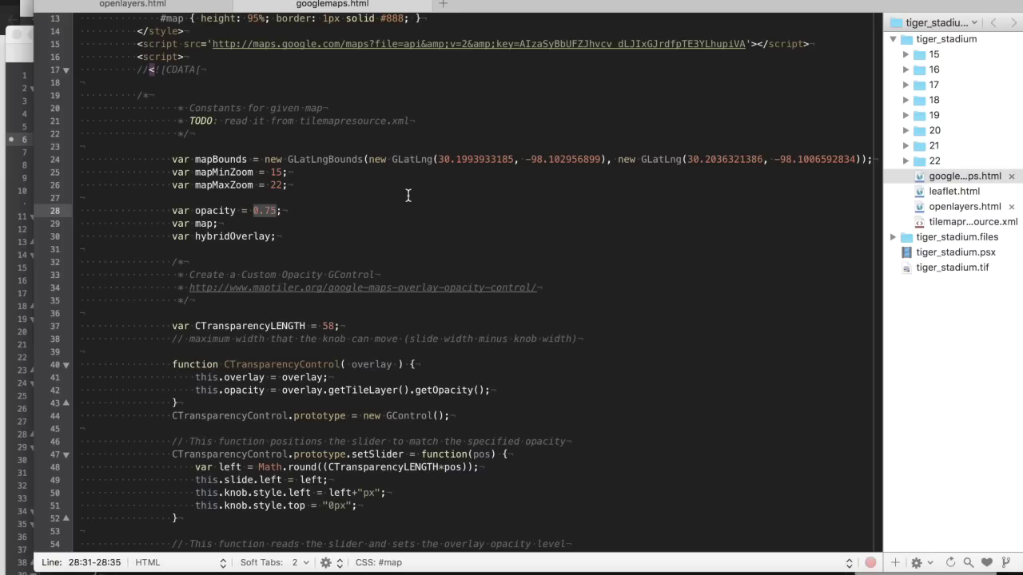
{"action": "type", "text": "1"}
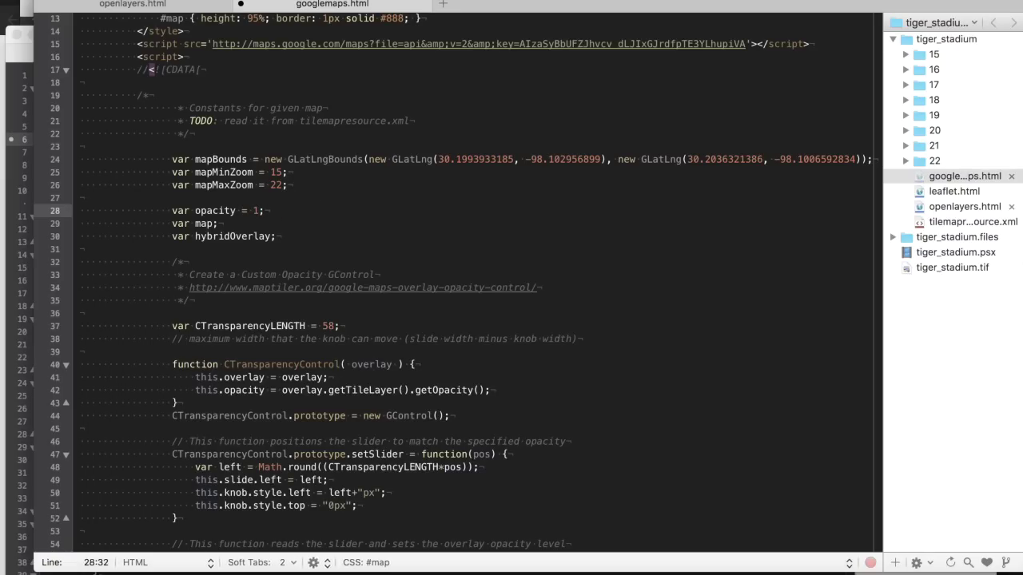
{"action": "key", "text": "super+Tab"}
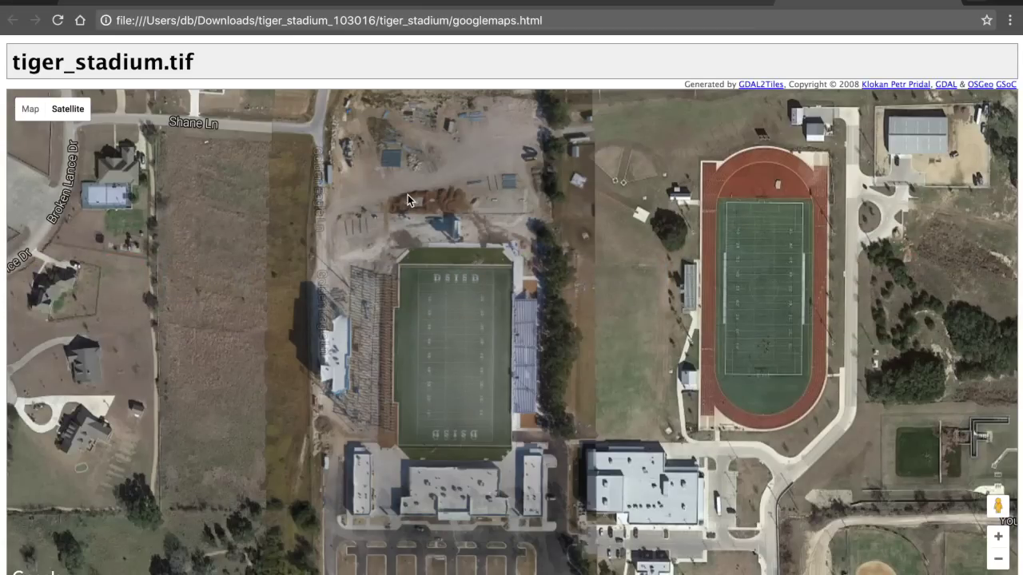
Reload the Google Maps page, zoom in, and pan from the field's north end south to the parking lot
{"action": "key", "text": "super+r"}
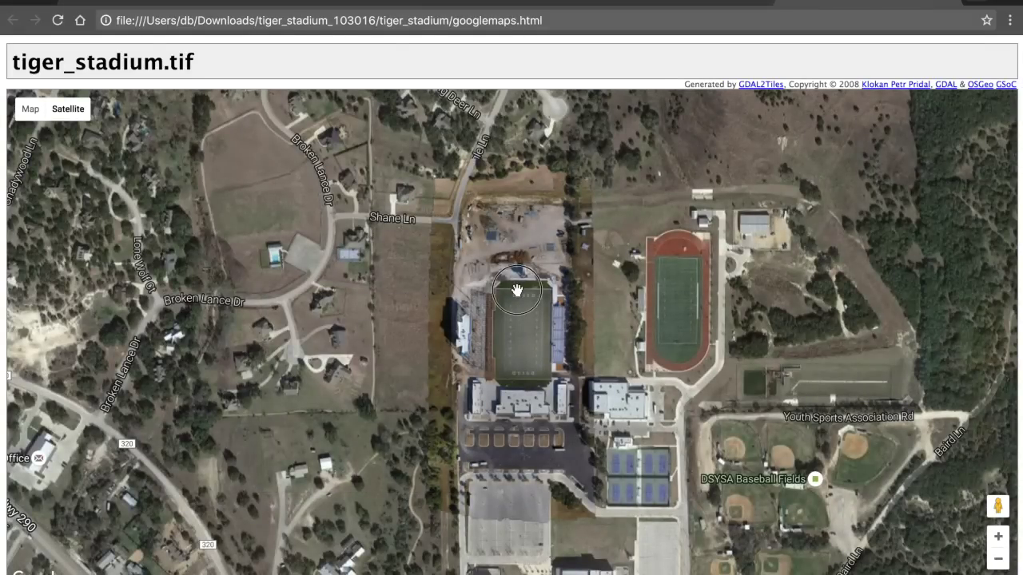
{"action": "scroll", "coordinate": [516, 290], "scroll_direction": "up", "scroll_amount": 1}
{"action": "left_click_drag", "start_coordinate": [586, 336], "coordinate": [525, 334]}
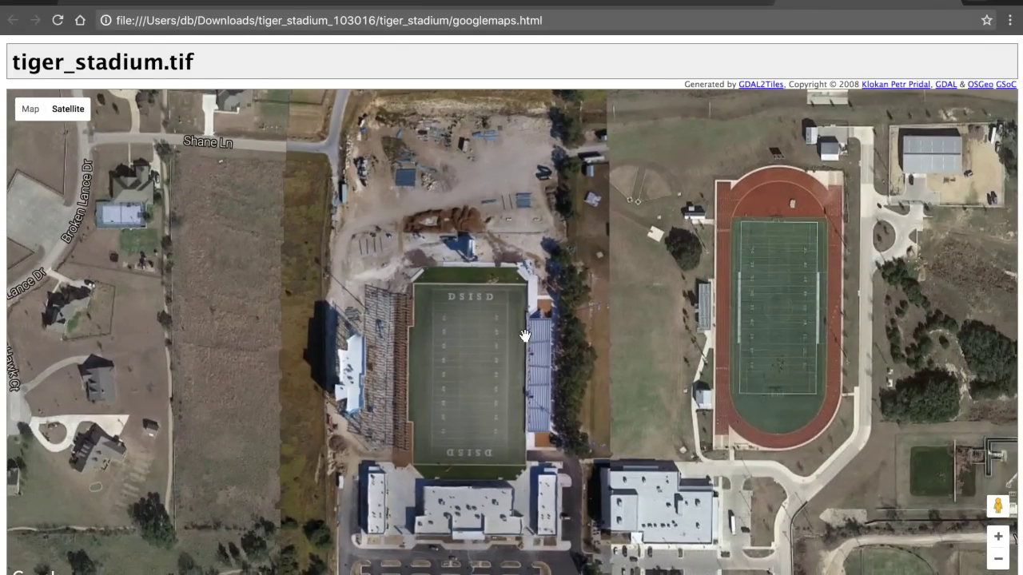
{"action": "scroll", "coordinate": [480, 286], "scroll_direction": "up", "scroll_amount": 1}
{"action": "scroll", "coordinate": [445, 349], "scroll_direction": "up", "scroll_amount": 1}
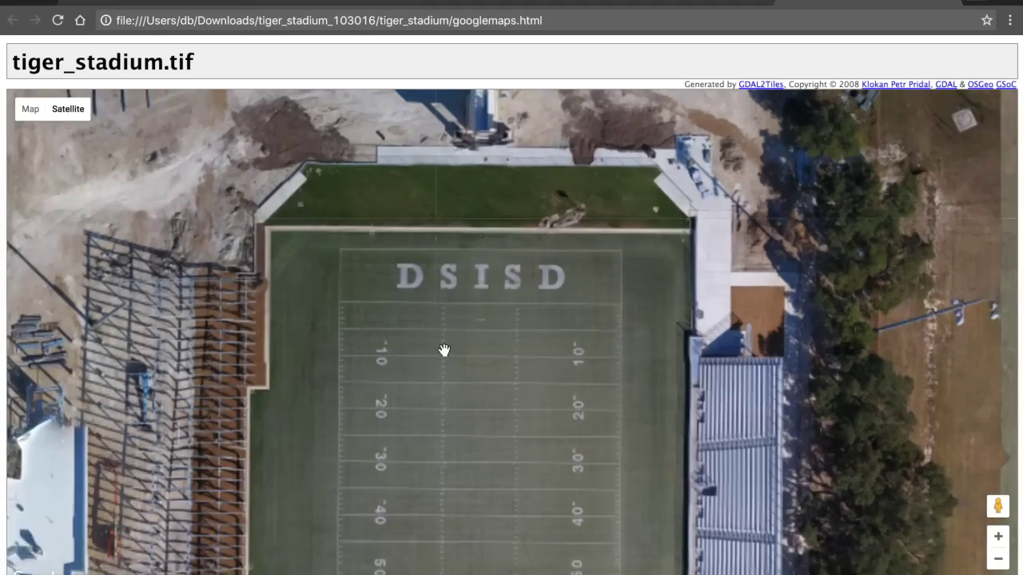
{"action": "left_click_drag", "start_coordinate": [444, 350], "coordinate": [594, 277]}
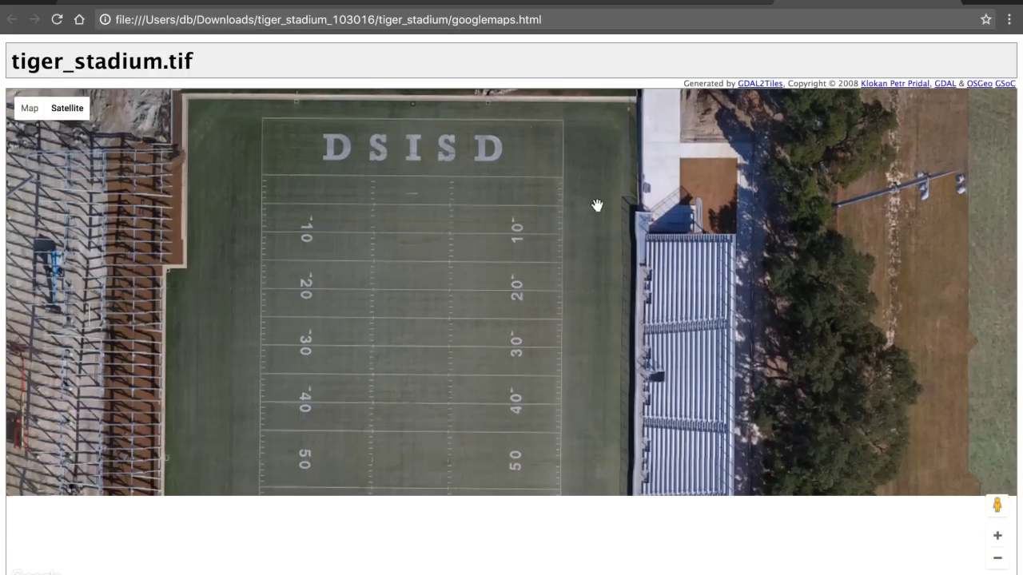
{"action": "left_click_drag", "start_coordinate": [575, 479], "coordinate": [573, 354]}
{"action": "left_click_drag", "start_coordinate": [583, 395], "coordinate": [578, 231]}
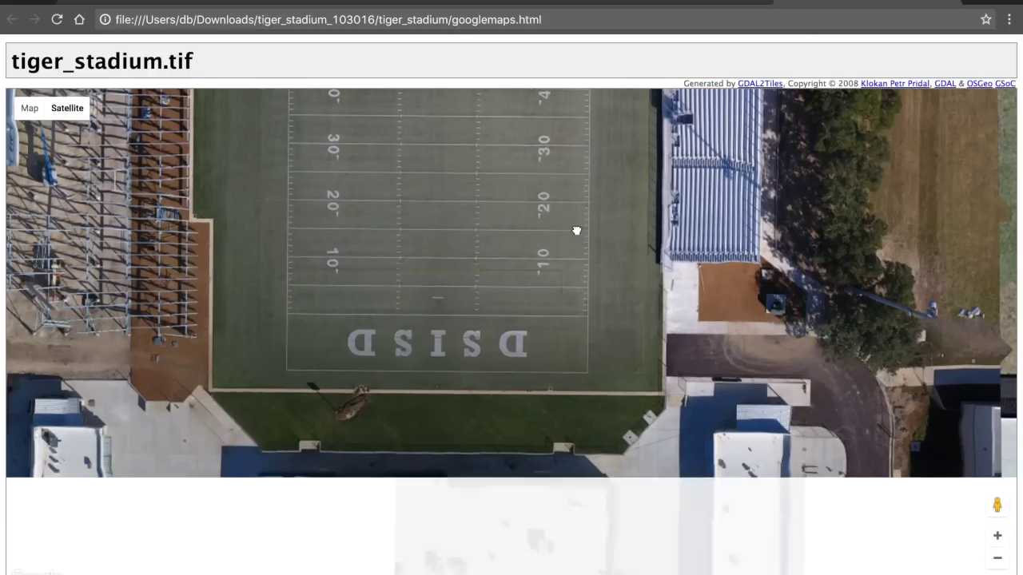
{"action": "left_click_drag", "start_coordinate": [564, 389], "coordinate": [605, 416]}
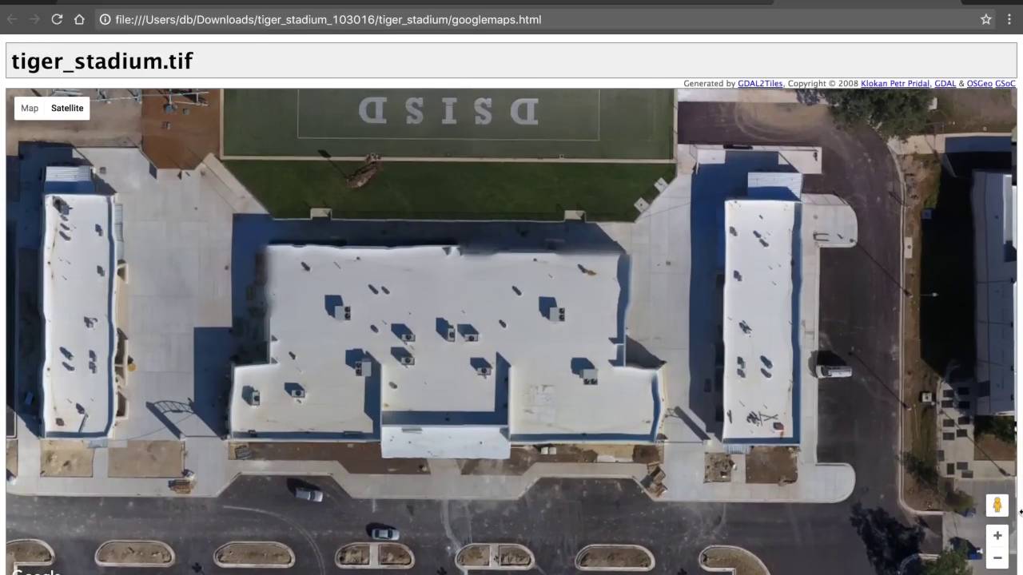
Zoom out two levels and bring the track and the area north into view
{"action": "left_click", "coordinate": [998, 560]}
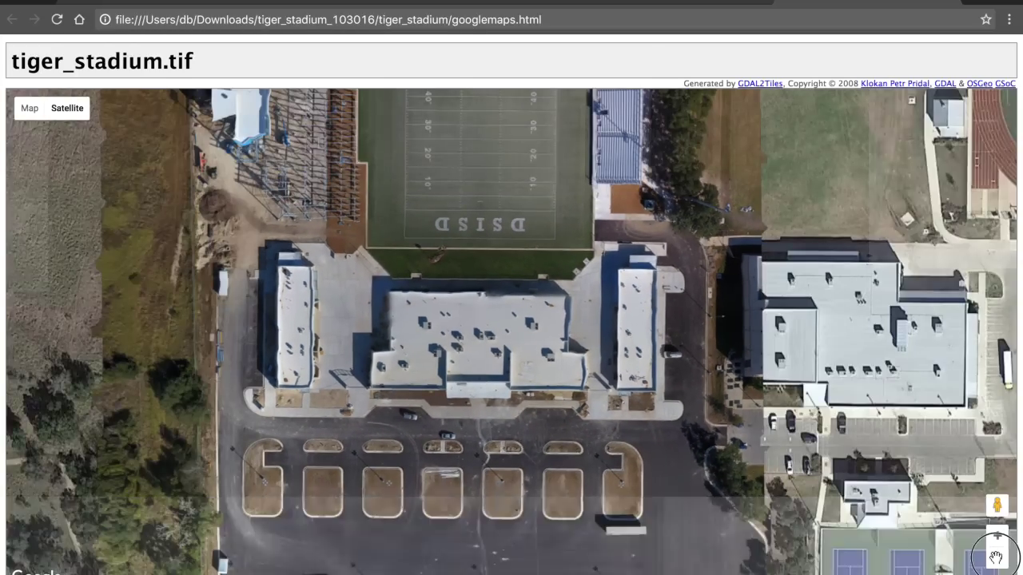
{"action": "left_click", "coordinate": [998, 559]}
{"action": "left_click_drag", "start_coordinate": [799, 116], "coordinate": [797, 417]}
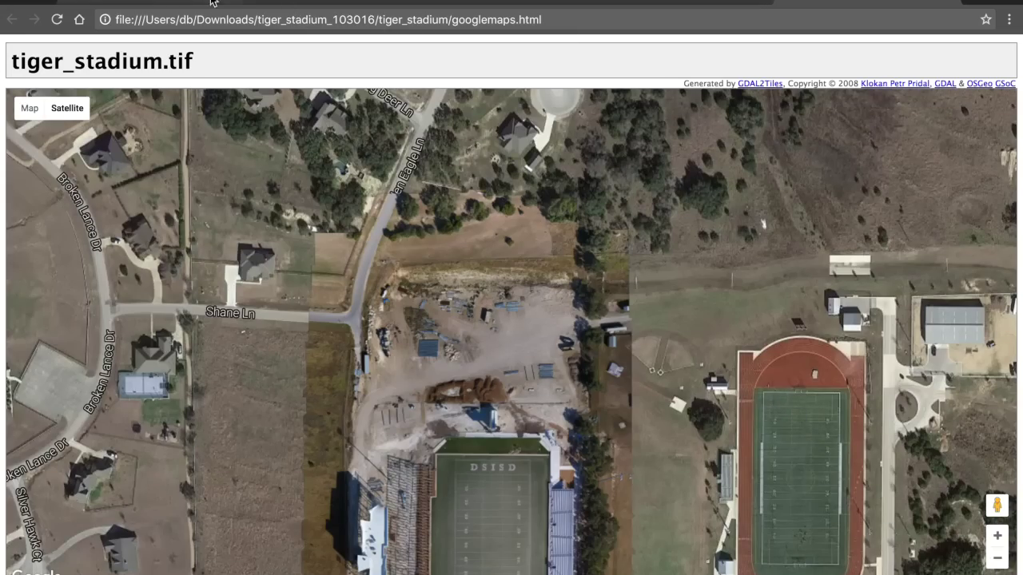
In the unmannedairlines.com stadium viewer, zoom out and view the Jan 3, 2016 imagery around the stadium
{"action": "left_click", "coordinate": [192, 3]}
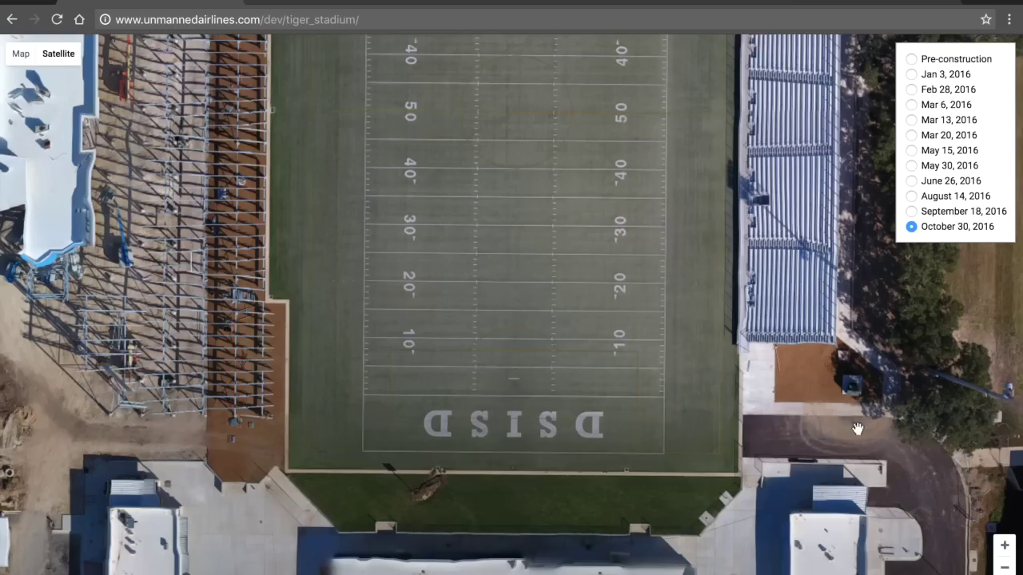
{"action": "left_click", "coordinate": [1005, 566]}
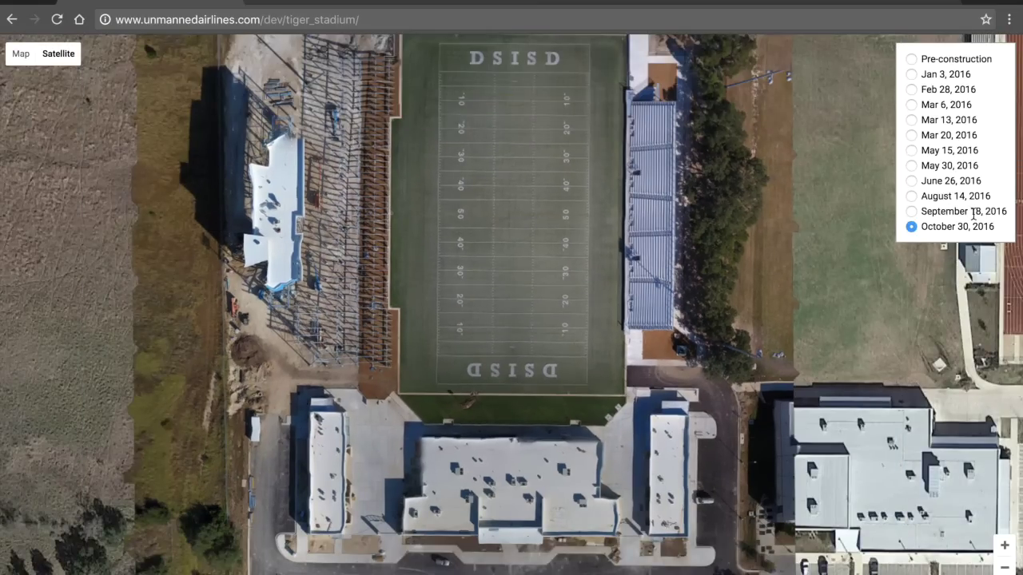
{"action": "left_click", "coordinate": [911, 74]}
{"action": "mouse_move", "coordinate": [827, 52]}
{"action": "left_mouse_down"}
{"action": "mouse_move", "coordinate": [819, 185]}
{"action": "mouse_move", "coordinate": [823, 61]}
{"action": "left_mouse_up"}
{"action": "left_click_drag", "start_coordinate": [818, 213], "coordinate": [817, 108]}
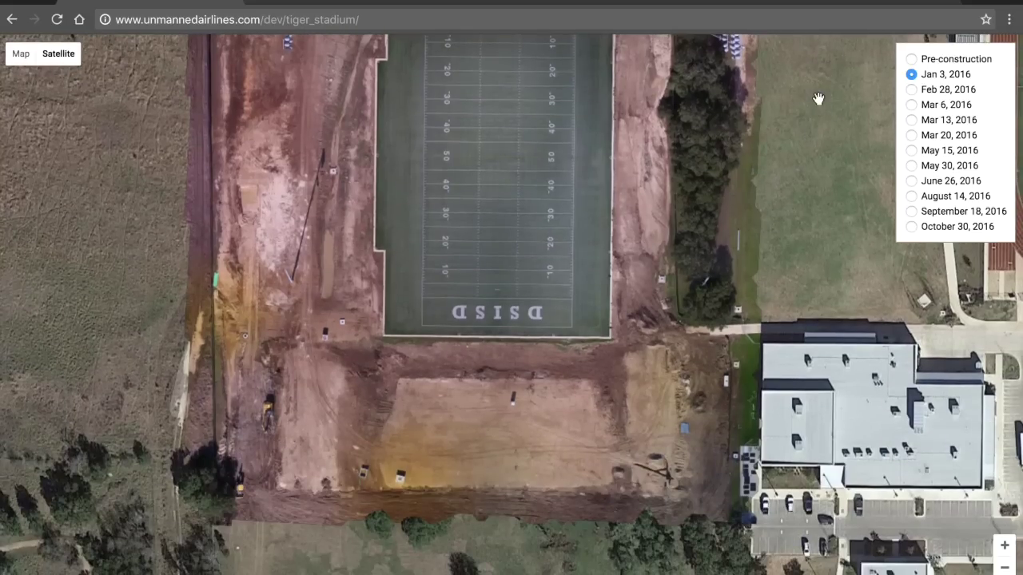
Switch to the August 14, 2016 imagery, then to October 30, 2016, showing the whole field
{"action": "left_click", "coordinate": [911, 196]}
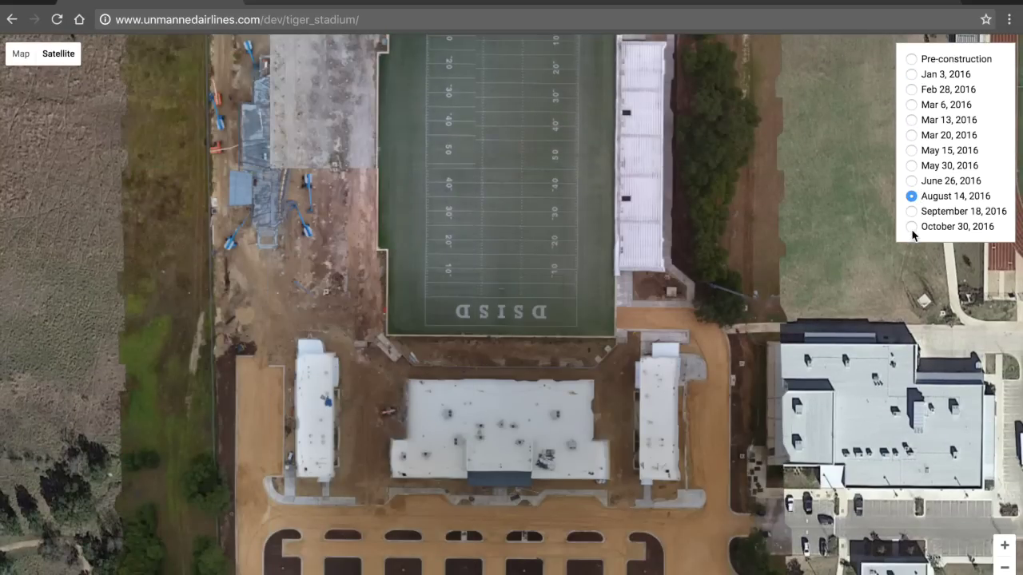
{"action": "left_click", "coordinate": [912, 227]}
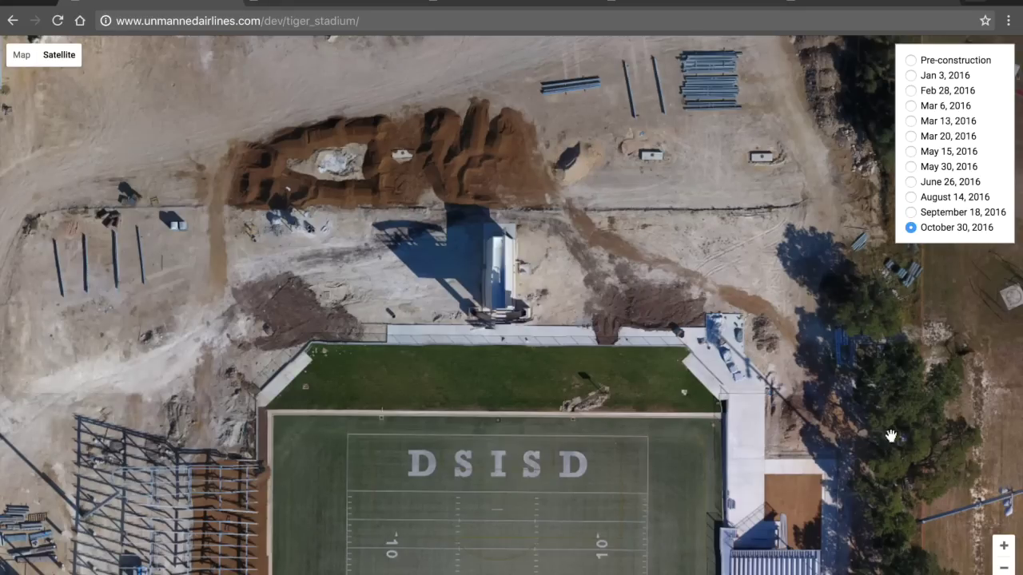
{"action": "left_click", "coordinate": [1003, 567]}
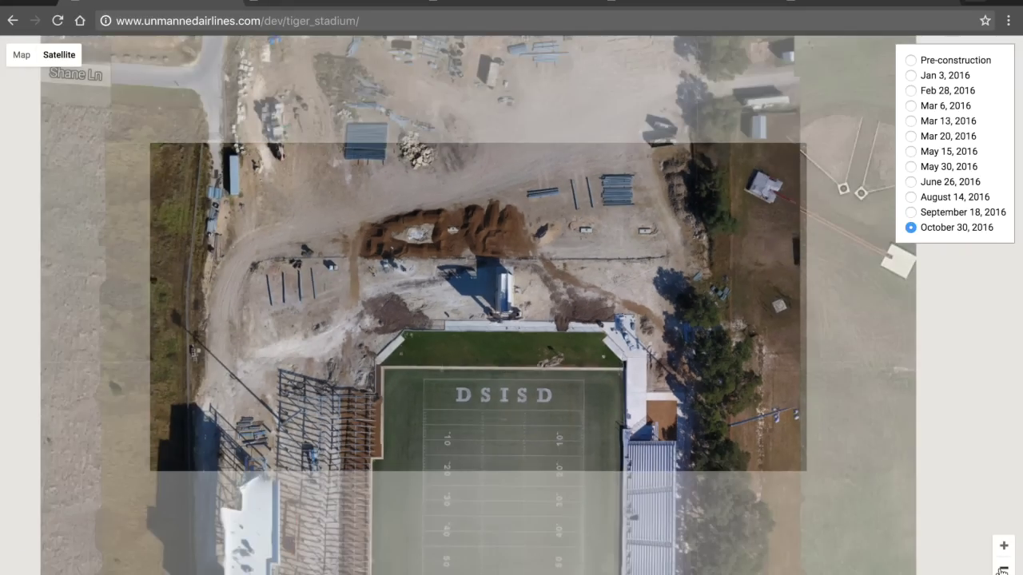
{"action": "left_click_drag", "start_coordinate": [665, 428], "coordinate": [655, 221]}
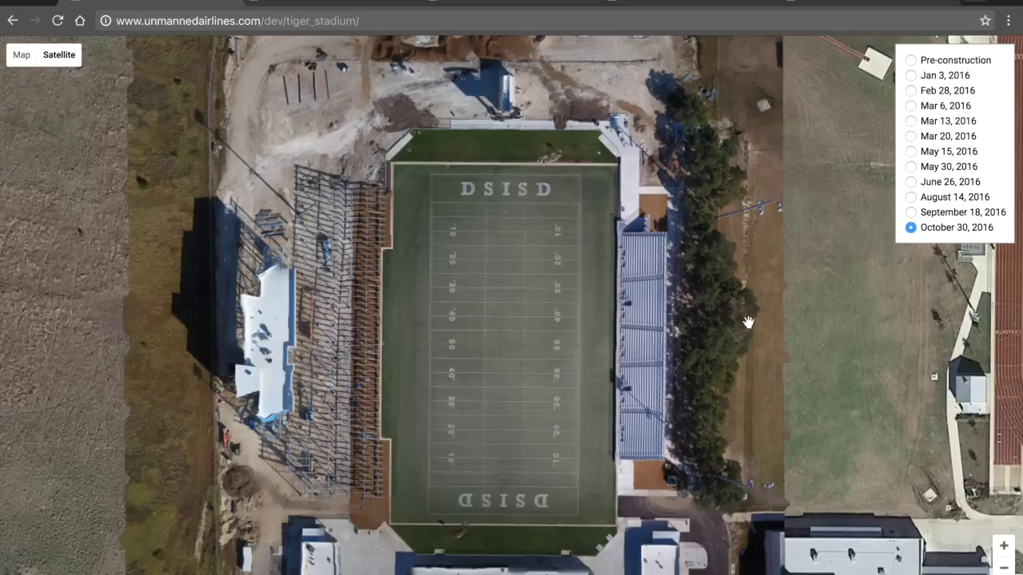
Zoom out two levels to include surrounding buildings, roads, the track and ballfields
{"action": "left_click", "coordinate": [999, 567]}
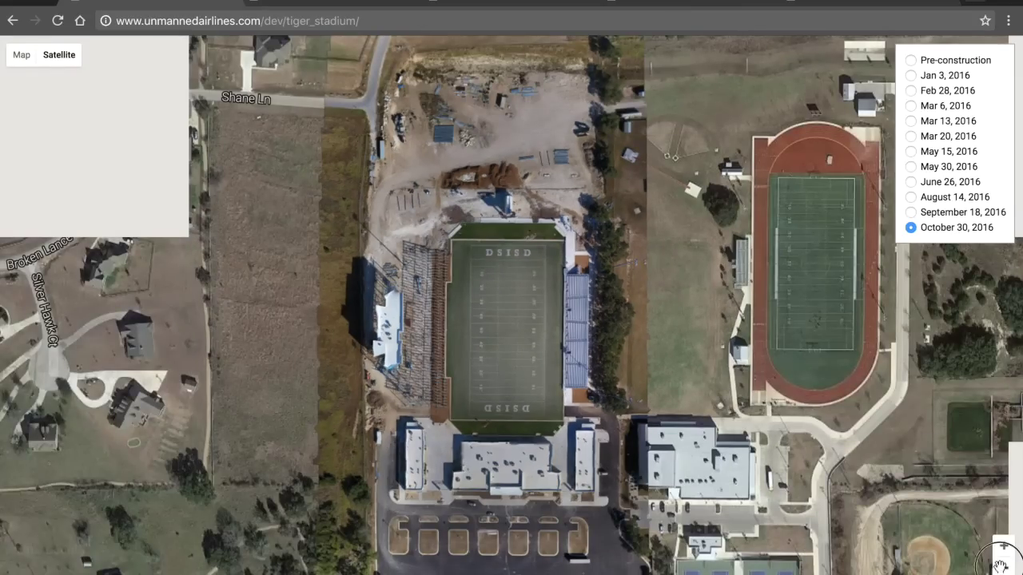
{"action": "left_click", "coordinate": [1001, 569]}
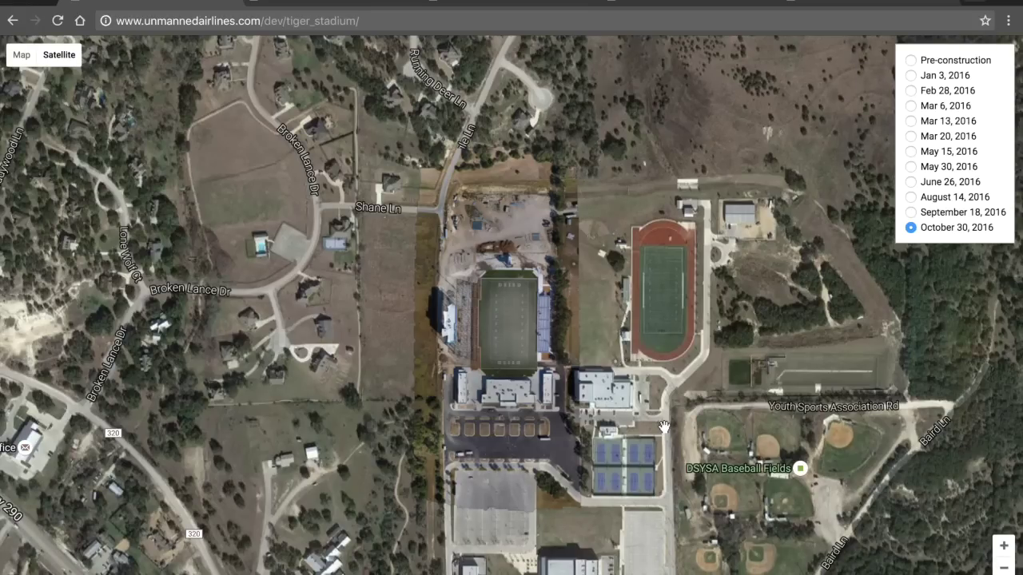
{"action": "left_click_drag", "start_coordinate": [594, 316], "coordinate": [592, 310]}
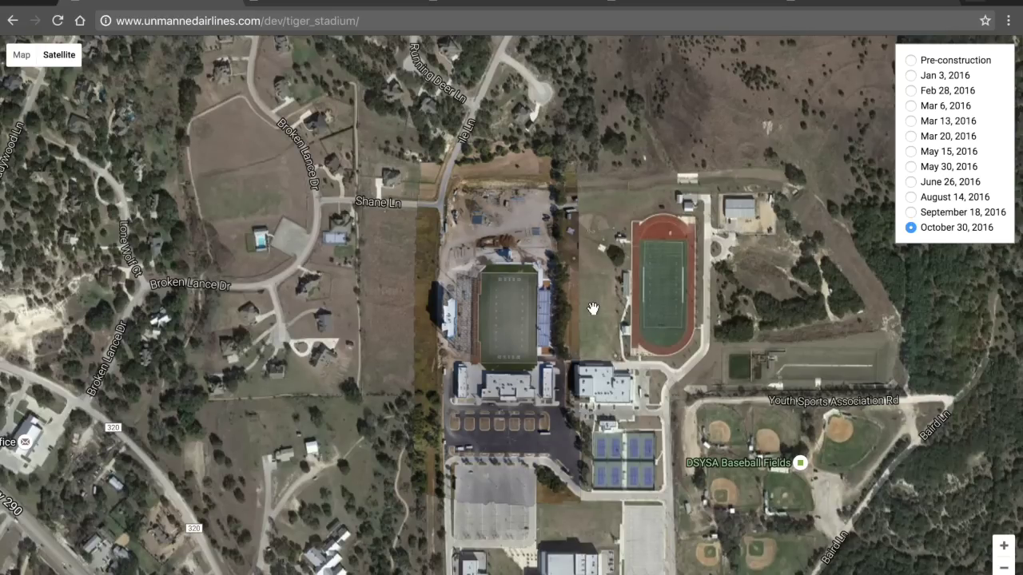
Zoom in on the field, pan north toward Shane Ln, then south to the school buildings
{"action": "scroll", "coordinate": [515, 298], "scroll_direction": "up", "scroll_amount": 2}
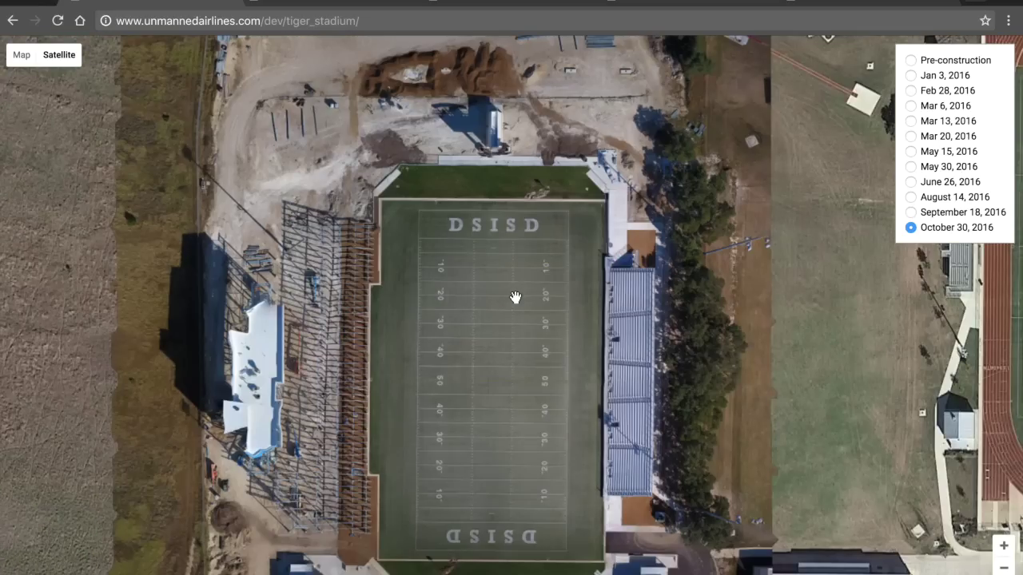
{"action": "left_click_drag", "start_coordinate": [490, 173], "coordinate": [493, 296]}
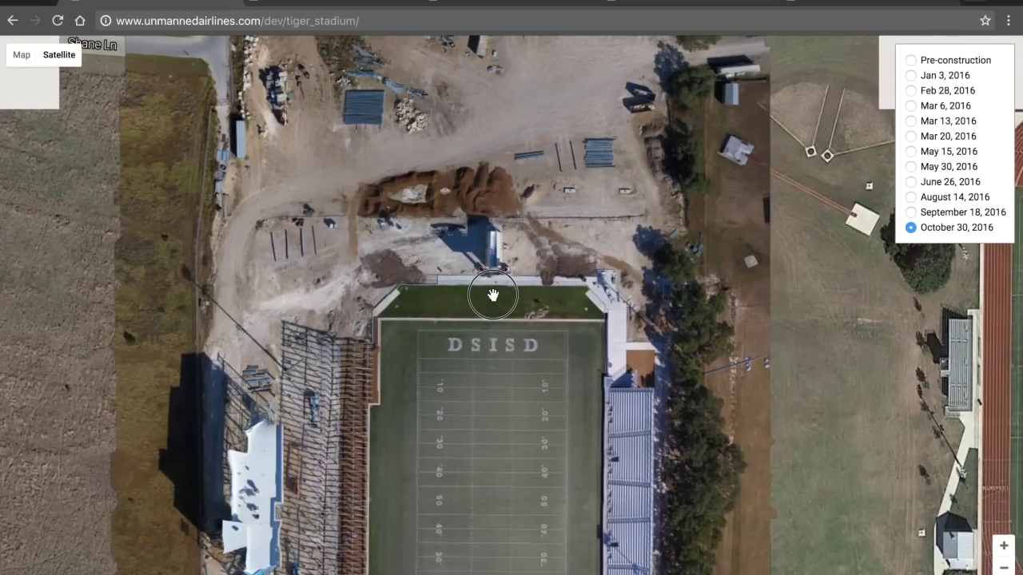
{"action": "left_click_drag", "start_coordinate": [497, 204], "coordinate": [498, 299]}
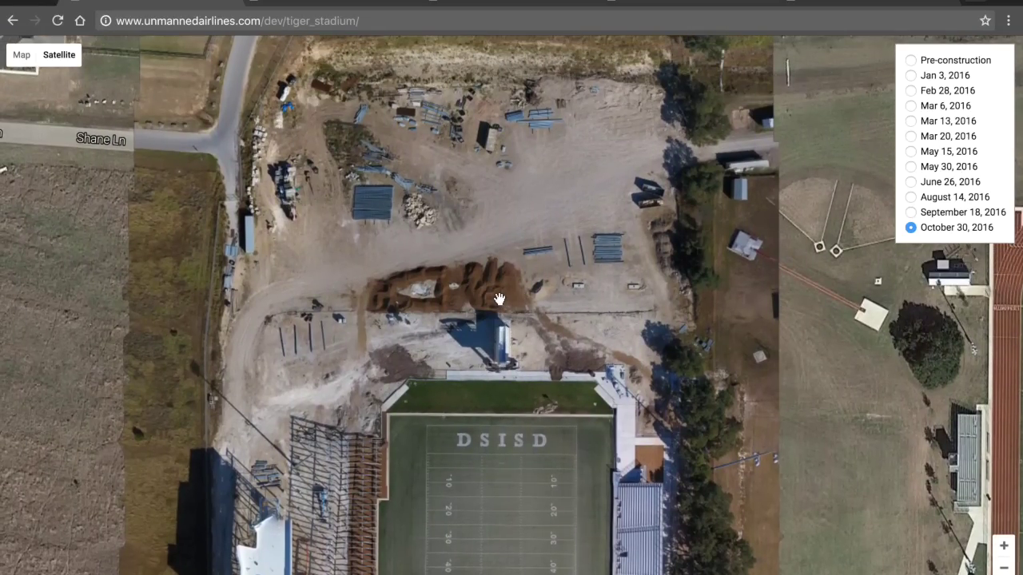
{"action": "left_click_drag", "start_coordinate": [490, 559], "coordinate": [494, 217]}
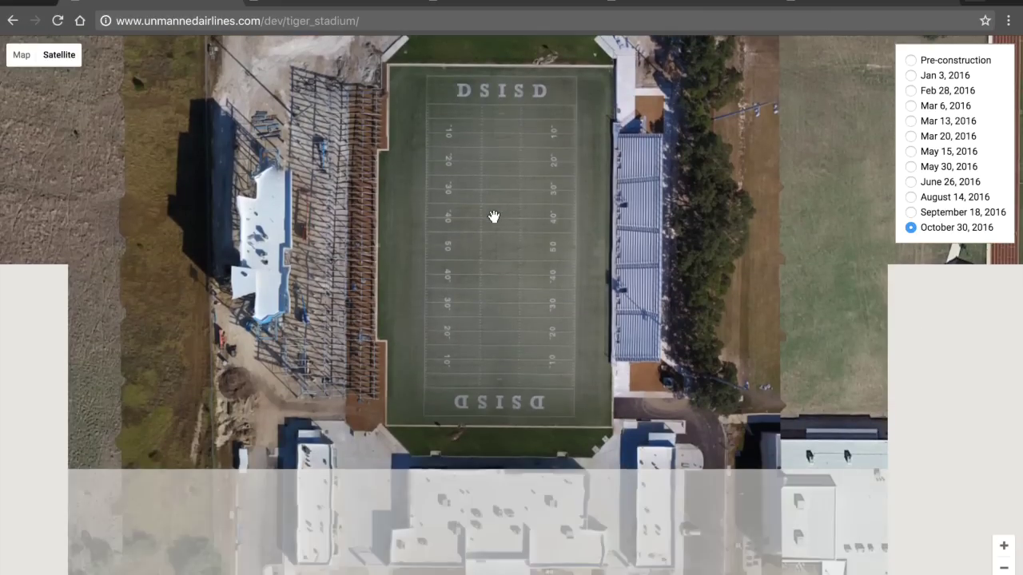
{"action": "left_click_drag", "start_coordinate": [490, 308], "coordinate": [488, 229]}
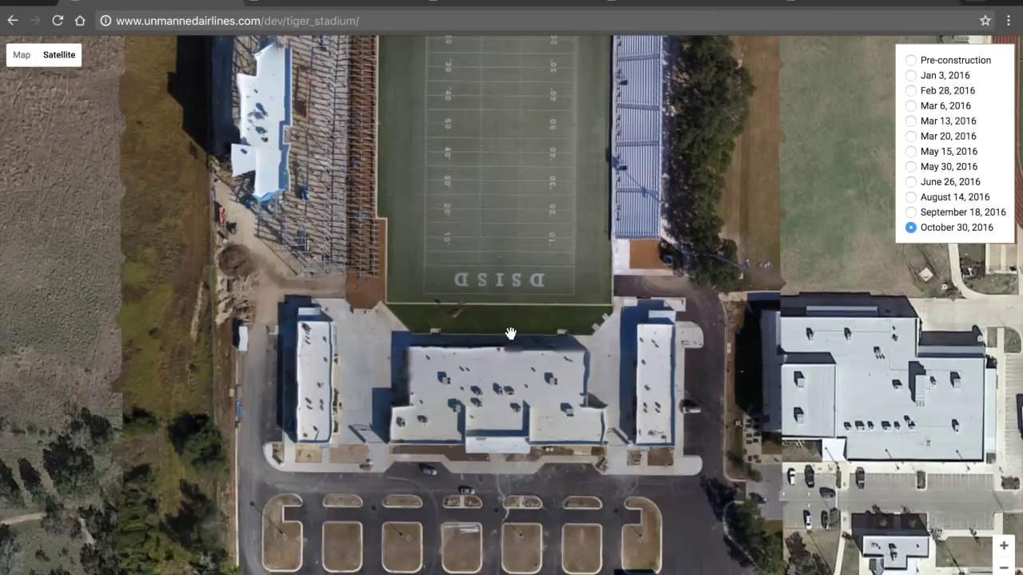